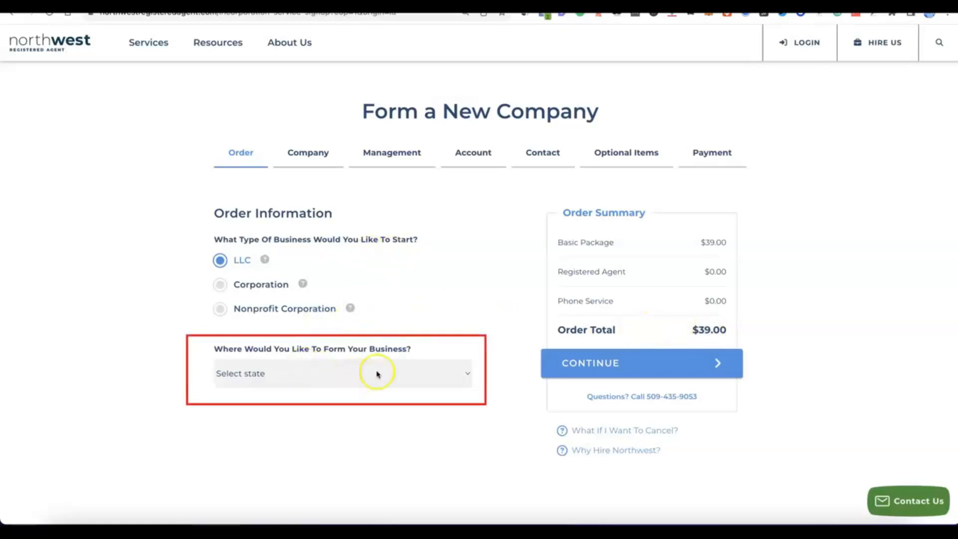
Choose NM - New Mexico as the state for forming the LLC and proceed to the company details
left_click(466, 371)
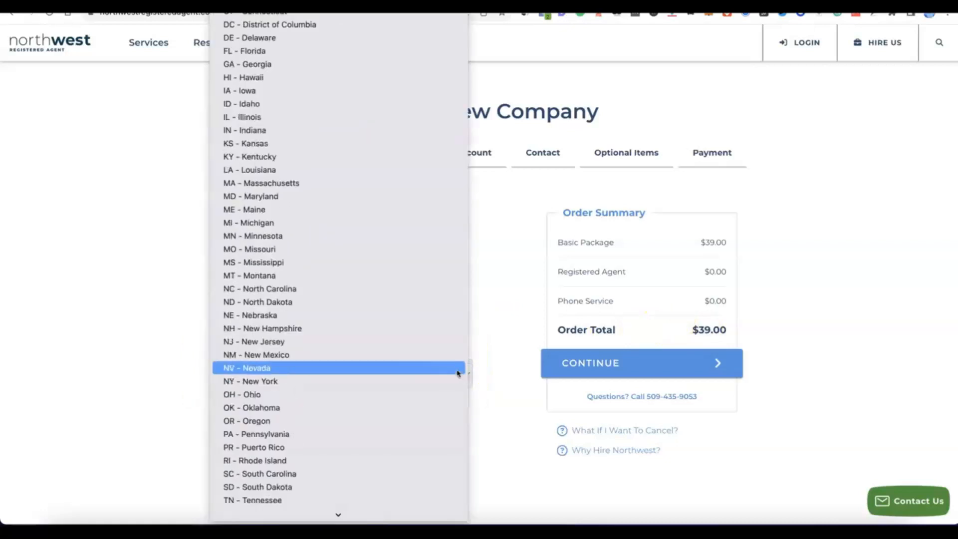
scroll(342, 314, "down", 3)
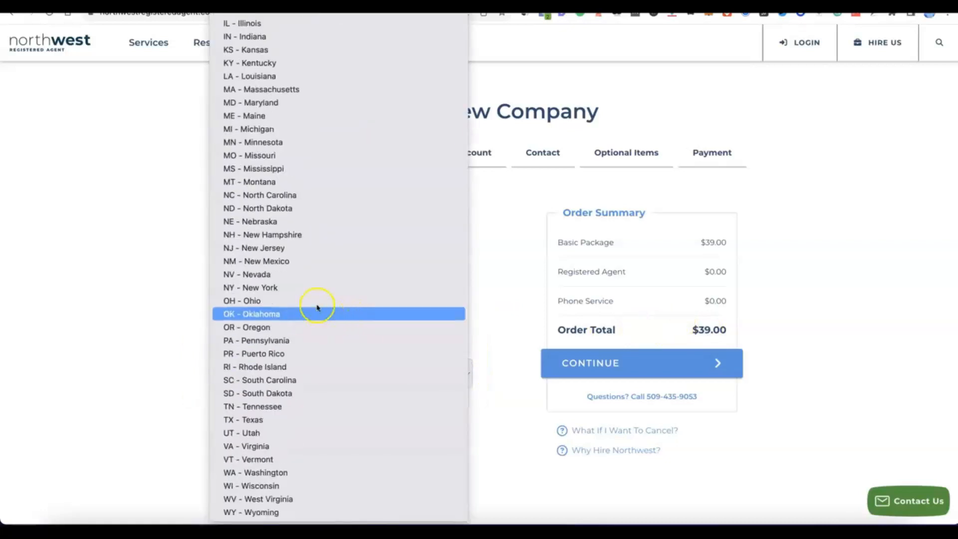
left_click(267, 263)
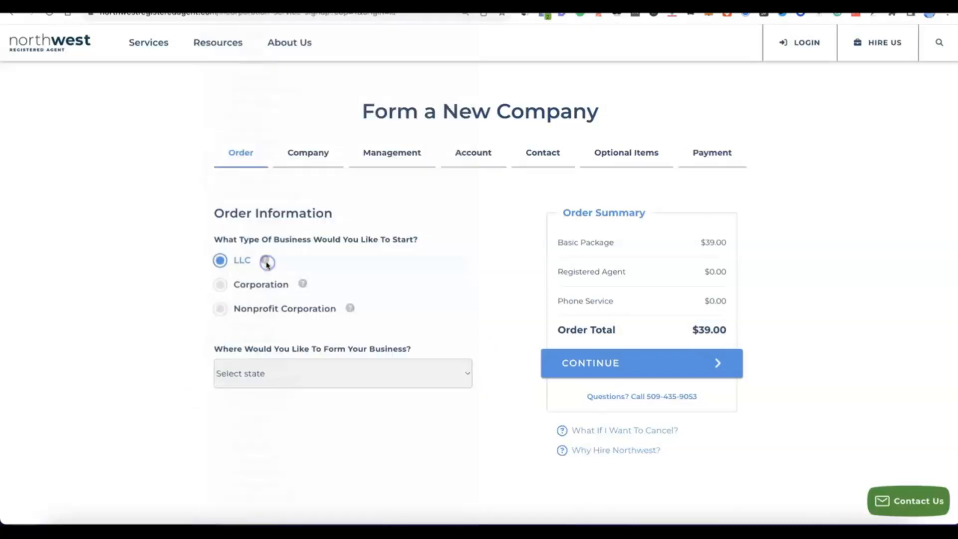
scroll(367, 397, "down", 3)
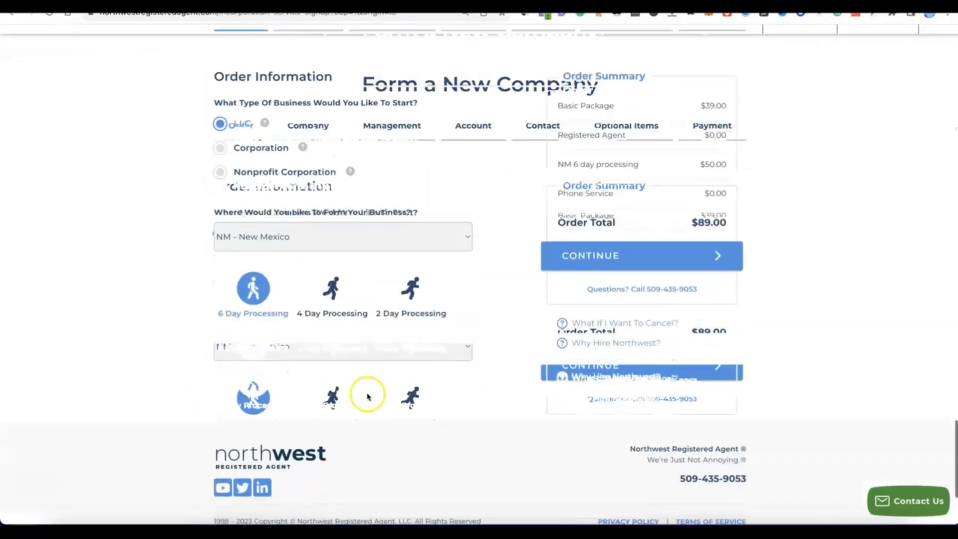
scroll(368, 397, "up", 2)
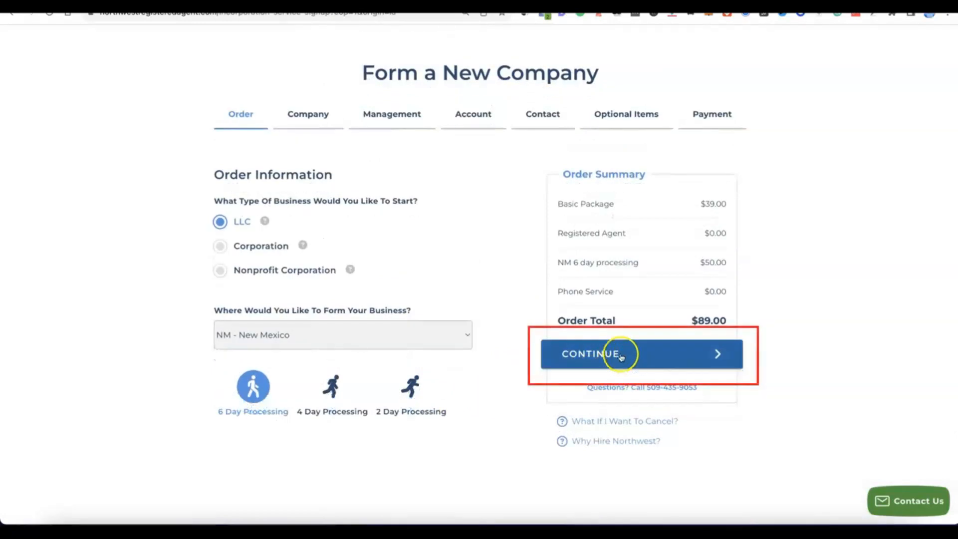
left_click(619, 355)
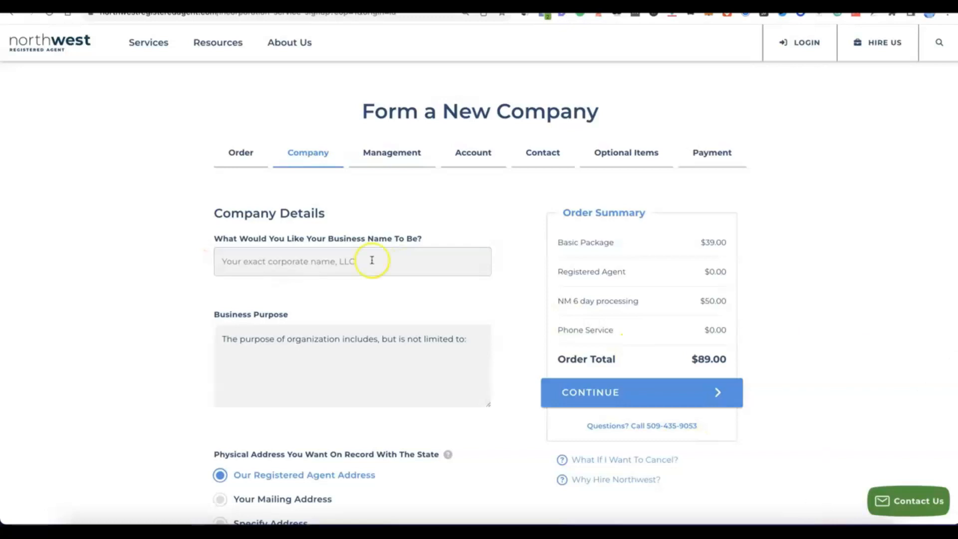
Name the business Modoe, describe its purpose as "E-commerce - online selling of general products.", and proceed to company management
type("Modoe")
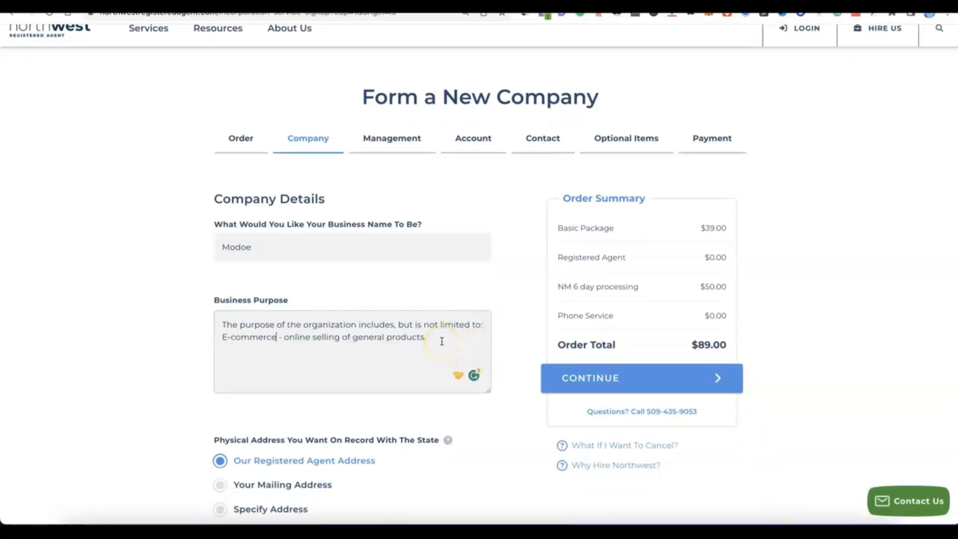
scroll(439, 343, "down", 2)
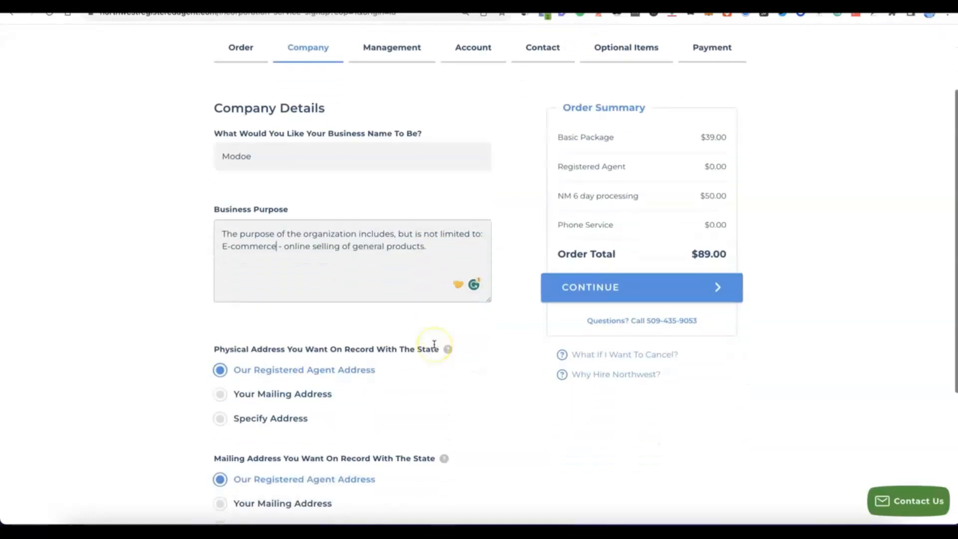
scroll(434, 343, "down", 1)
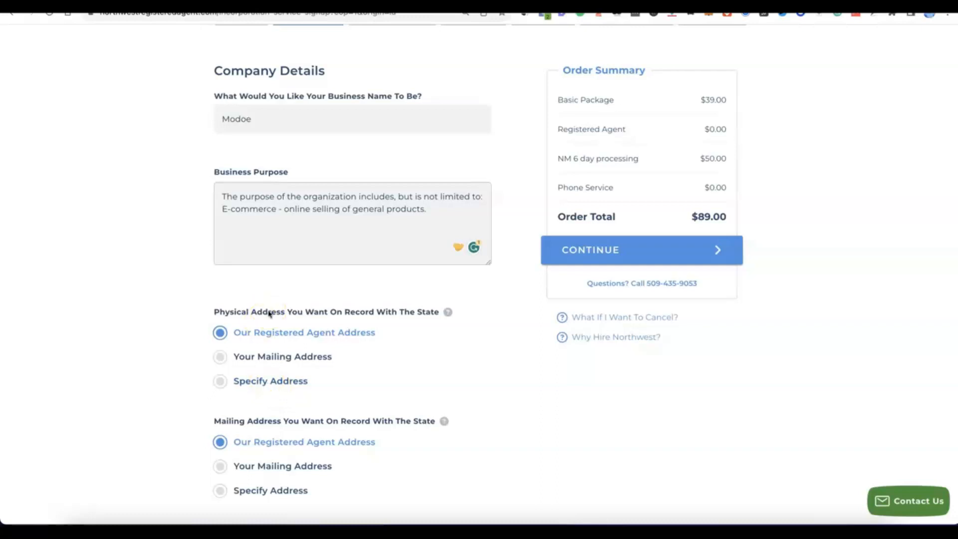
scroll(269, 313, "down", 2)
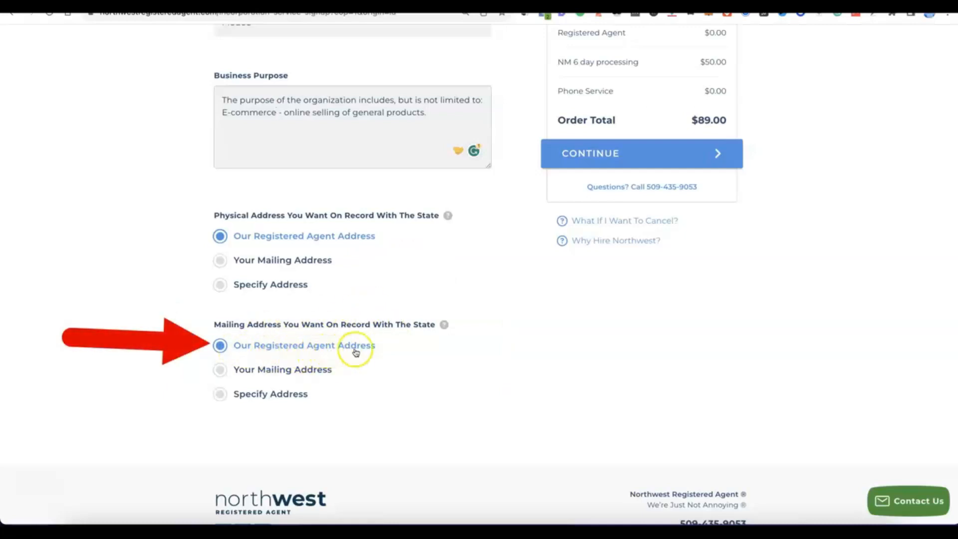
scroll(377, 349, "up", 5)
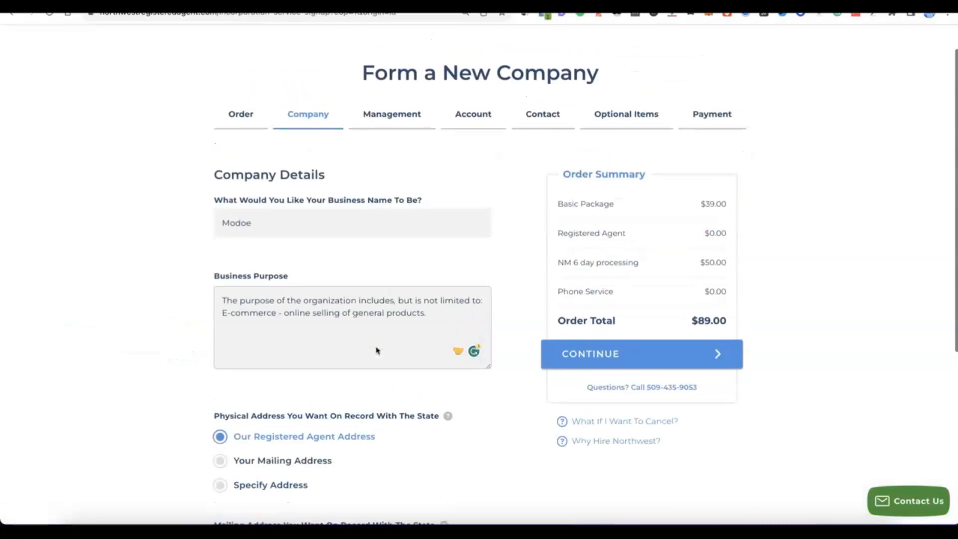
scroll(377, 350, "up", 1)
left_click(594, 394)
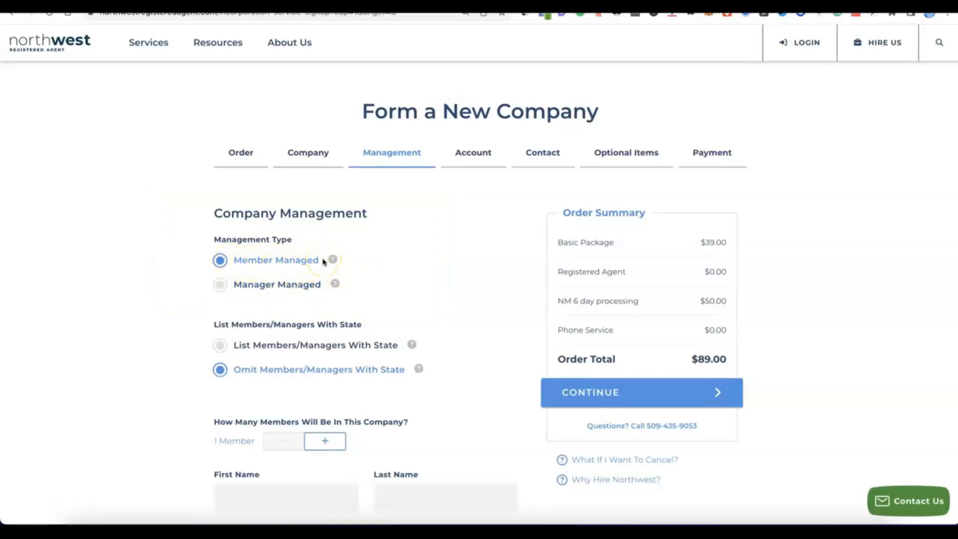
Set the company to 2 members, fill in both members' first and last names, and proceed to account setup
scroll(269, 254, "down", 3)
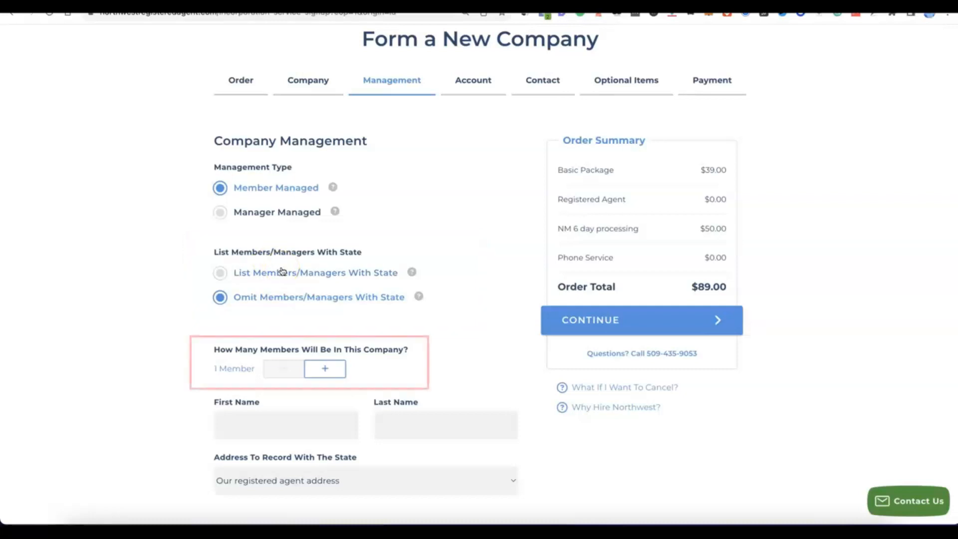
left_click(330, 368)
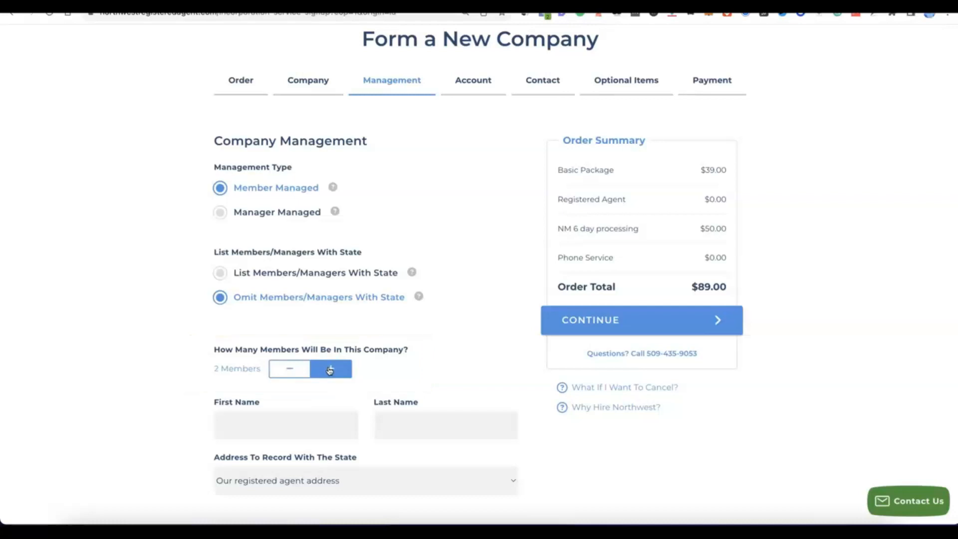
scroll(329, 371, "down", 1)
scroll(329, 371, "down", 3)
scroll(325, 368, "up", 1)
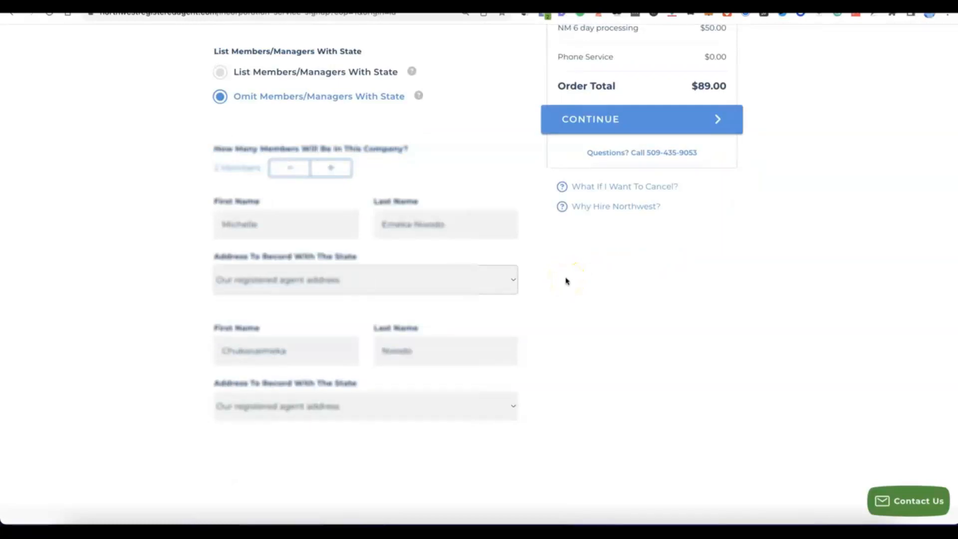
scroll(566, 292, "up", 2)
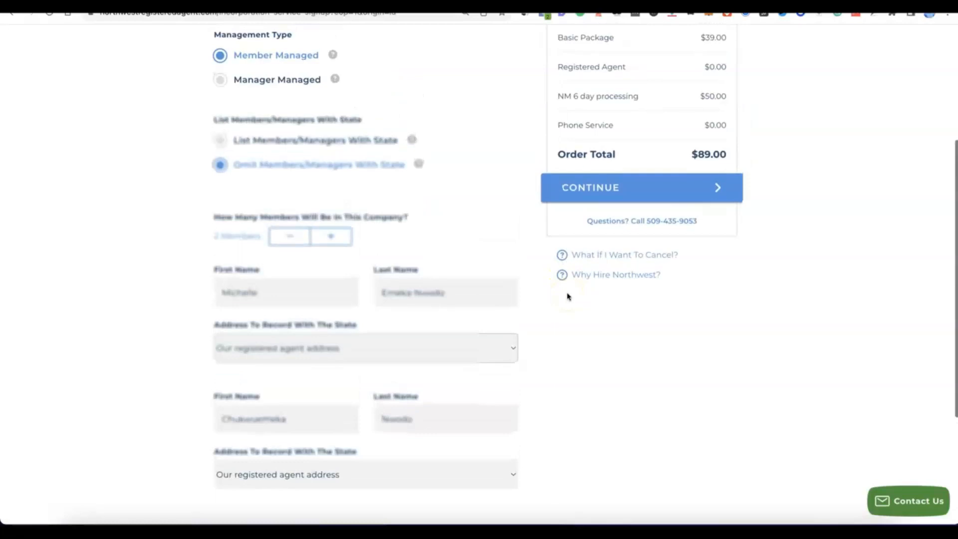
scroll(607, 195, "up", 1)
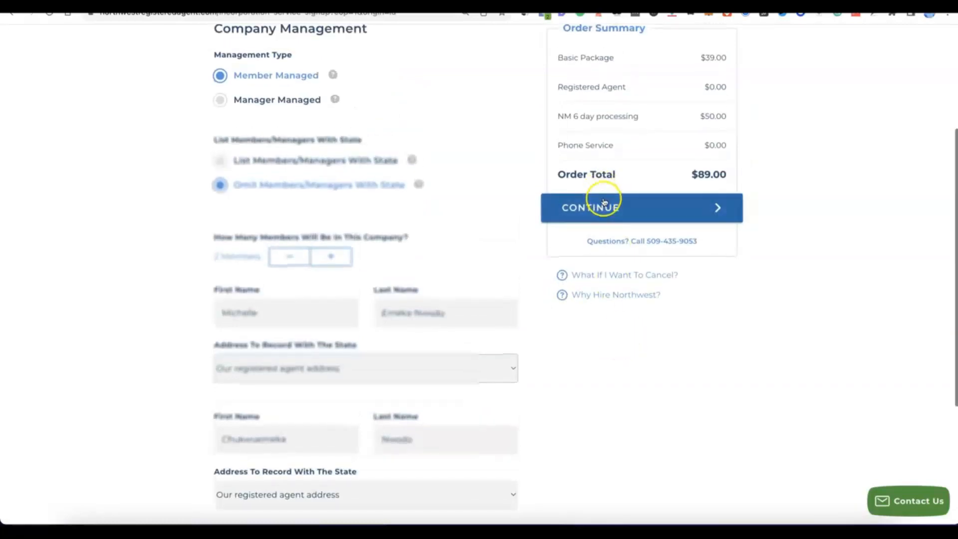
left_click(603, 202)
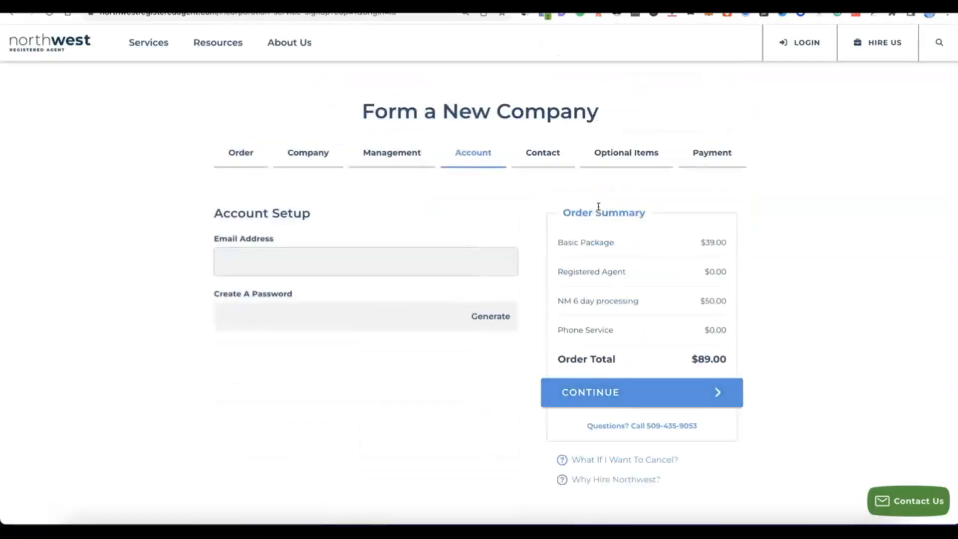
Enter the account email address, generate an account password, and proceed to the contact details
left_click(591, 206)
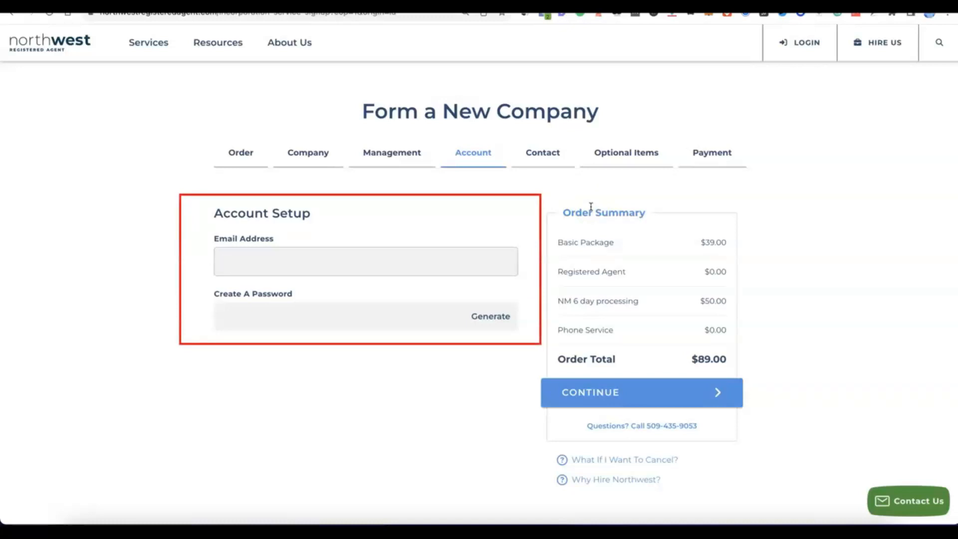
left_click(330, 255)
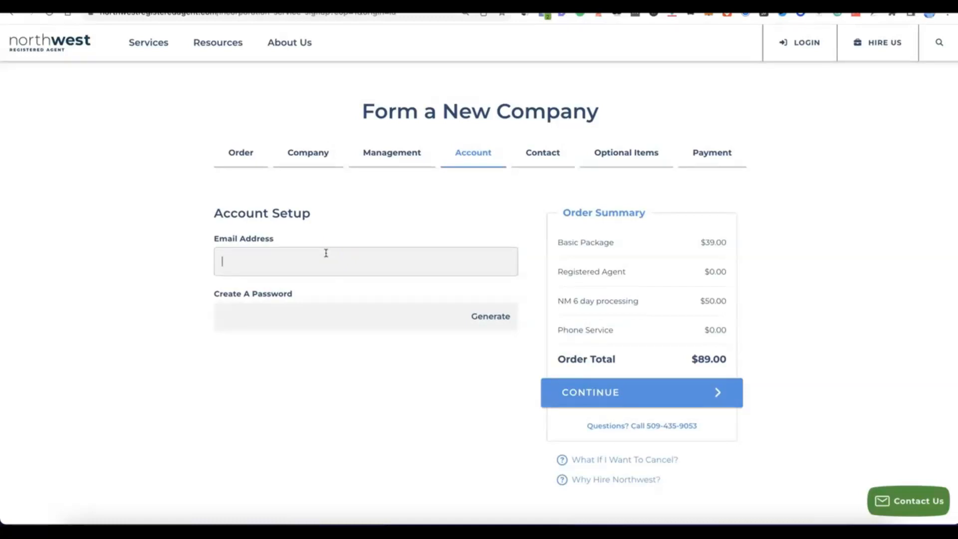
left_click(302, 257)
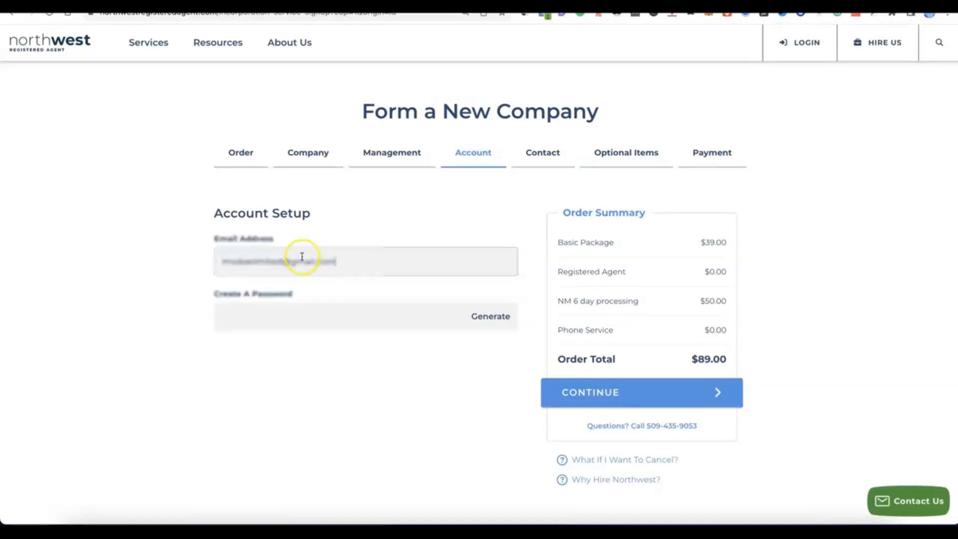
left_click(308, 314)
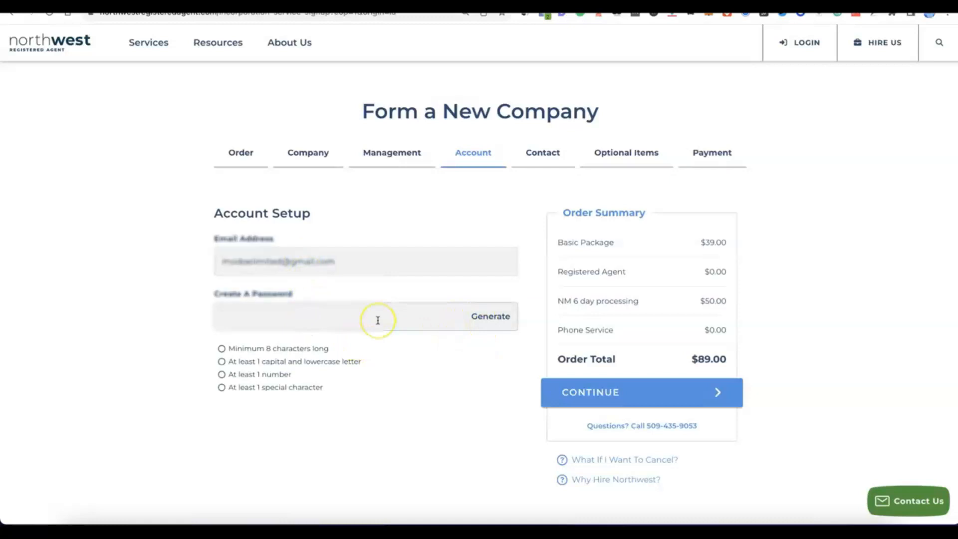
left_click(506, 325)
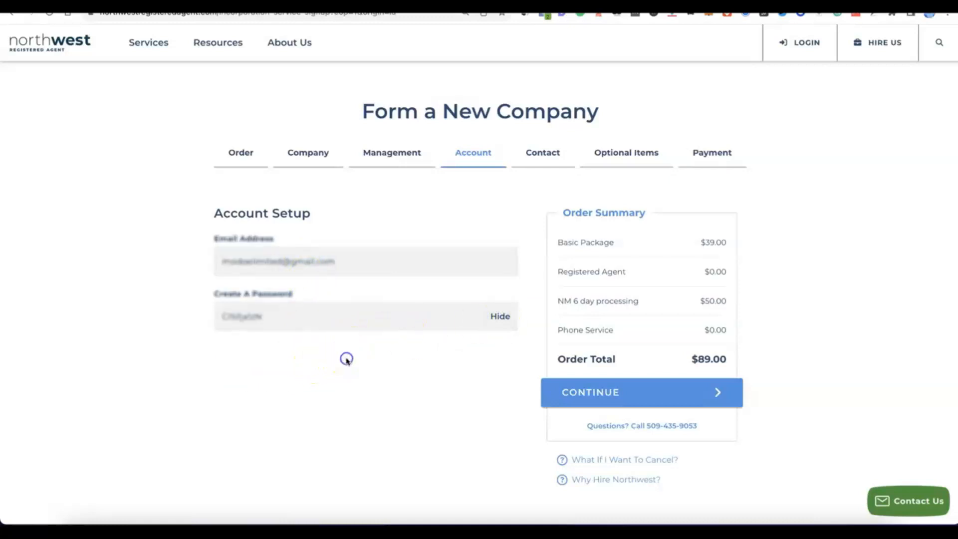
scroll(347, 360, "down", 1)
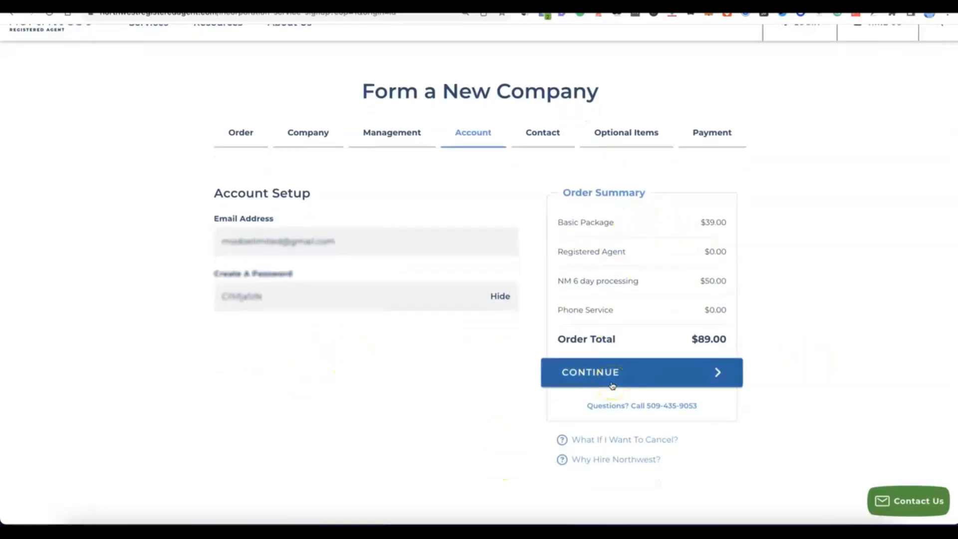
left_click(626, 375)
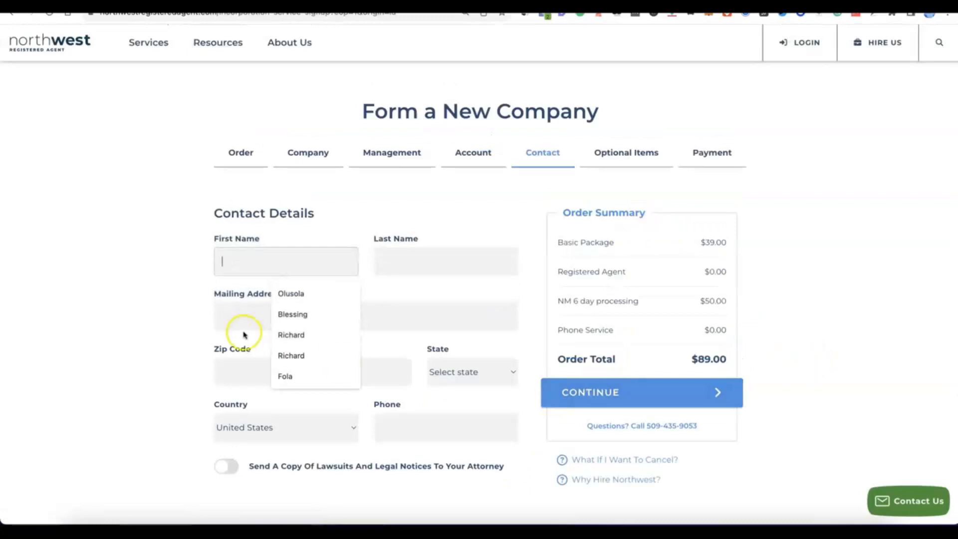
Fill in the contact's name, mailing address, country and phone number, and proceed to the optional items
left_click(153, 234)
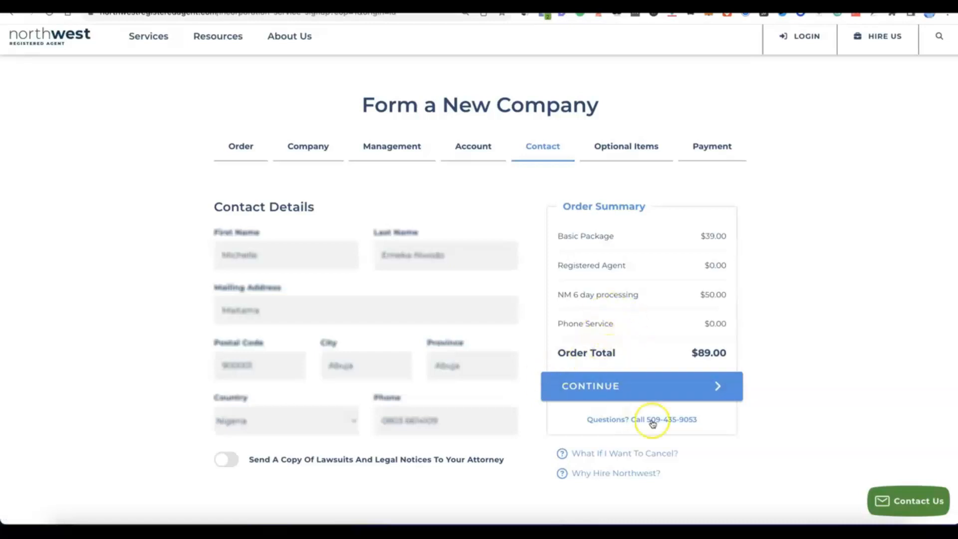
left_click(594, 394)
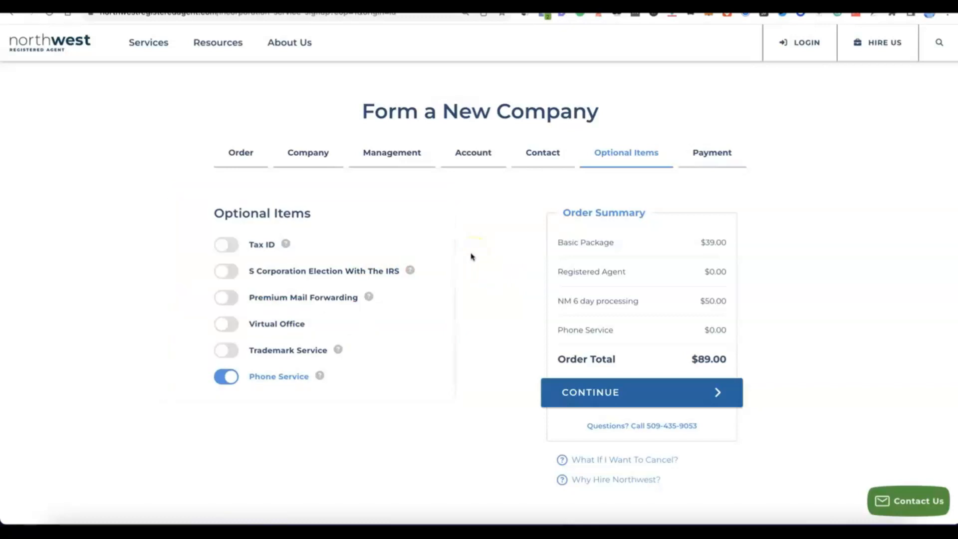
Remove the Phone Service option from the order
left_click(231, 378)
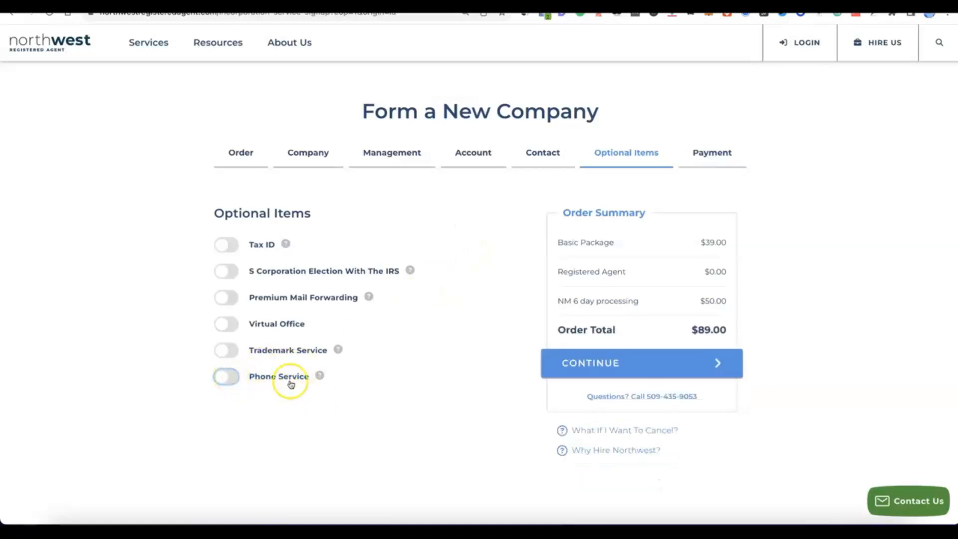
left_click(217, 381)
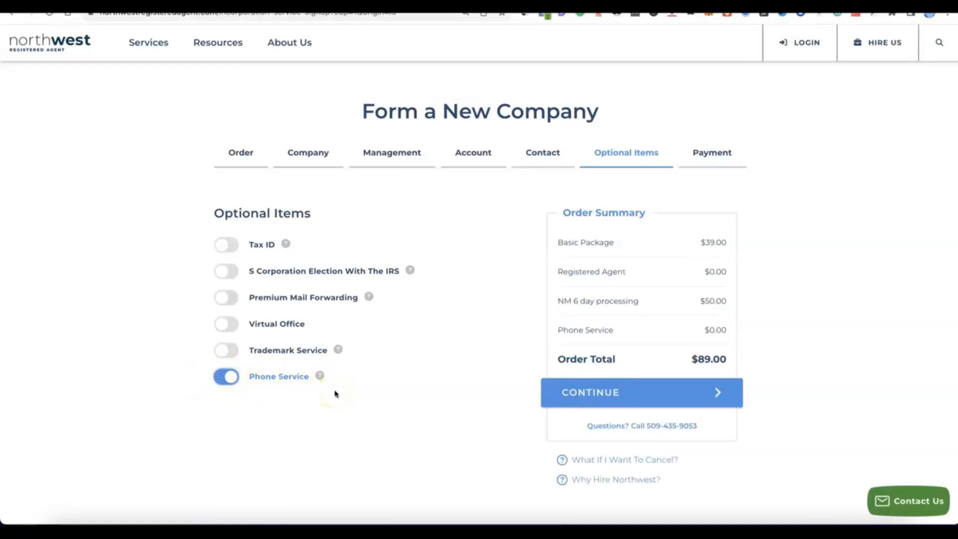
left_click(231, 379)
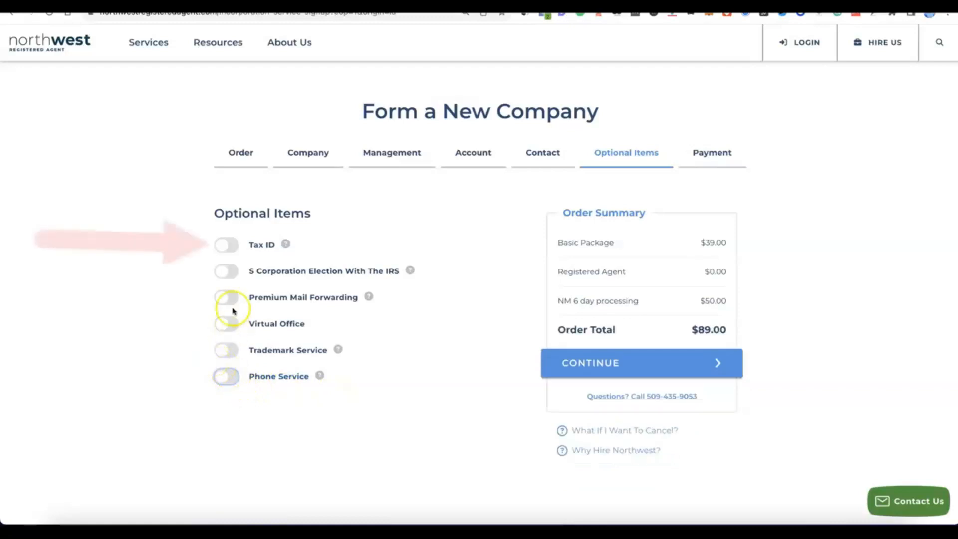
Add the Tax ID service with the Do NOT Have Social Security Number option and proceed to payment
left_click(220, 244)
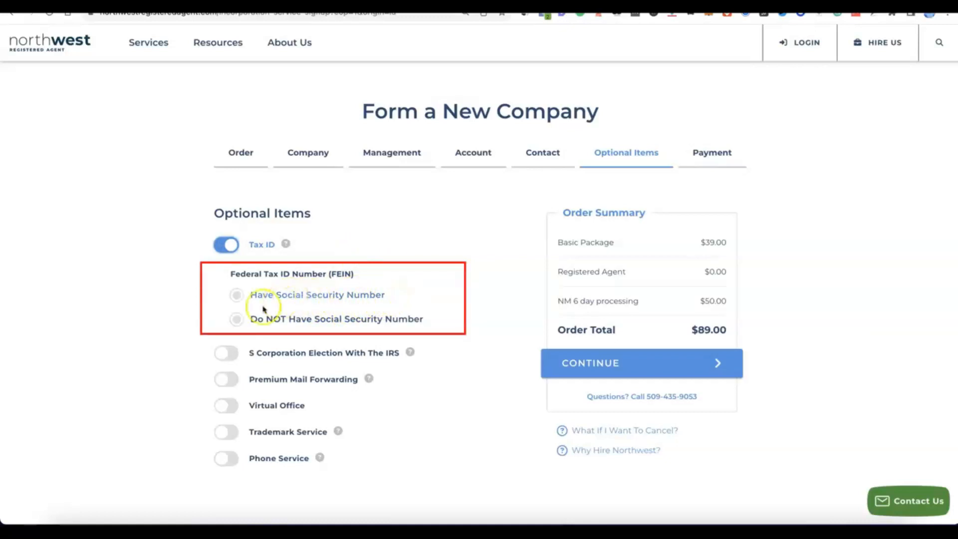
left_click(237, 294)
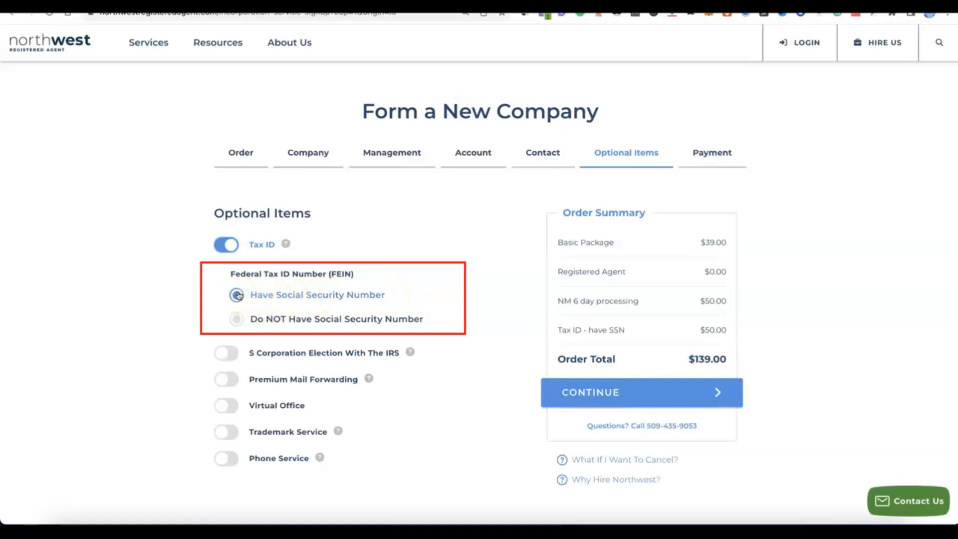
left_click(237, 320)
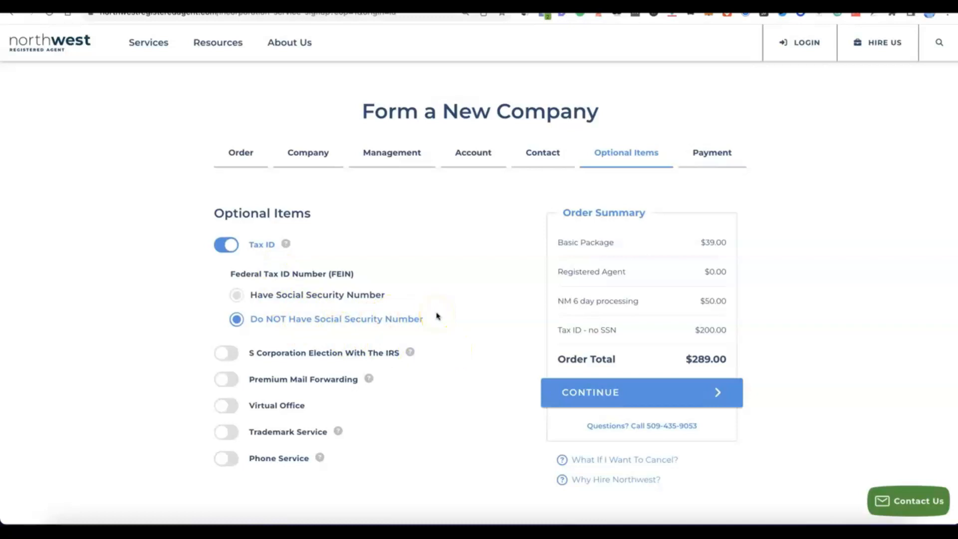
scroll(436, 315, "down", 1)
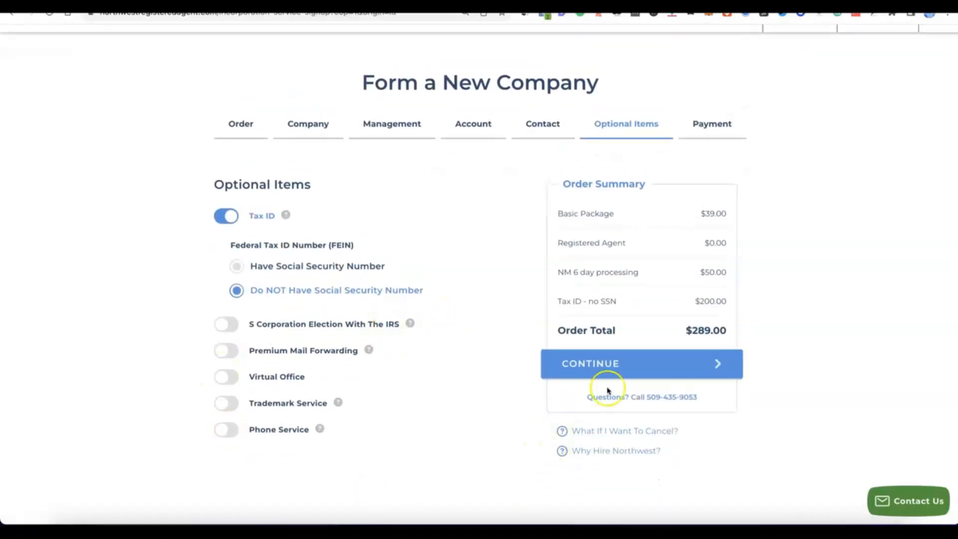
left_click(605, 364)
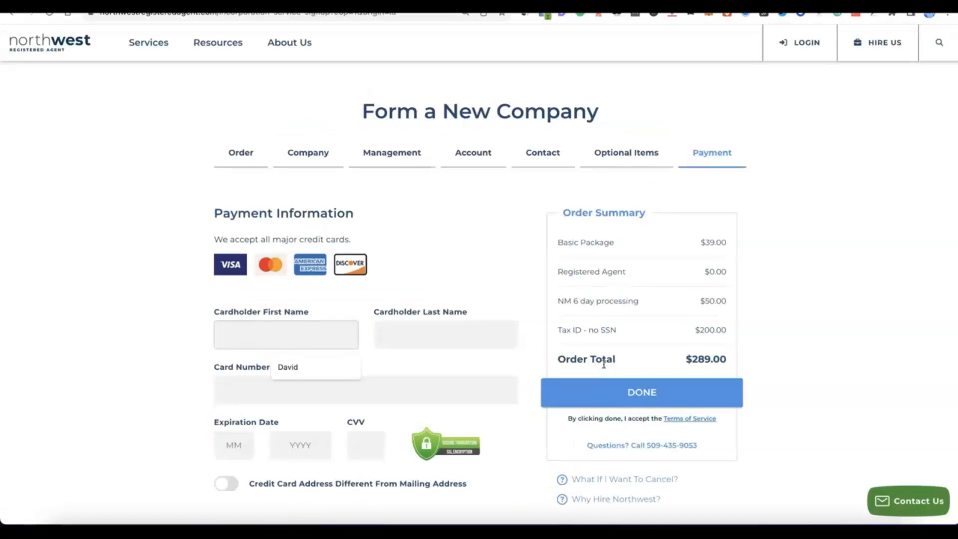
Enter the cardholder's name, card number, expiration date and CVV, and complete the payment
scroll(605, 331, "down", 3)
left_click(262, 257)
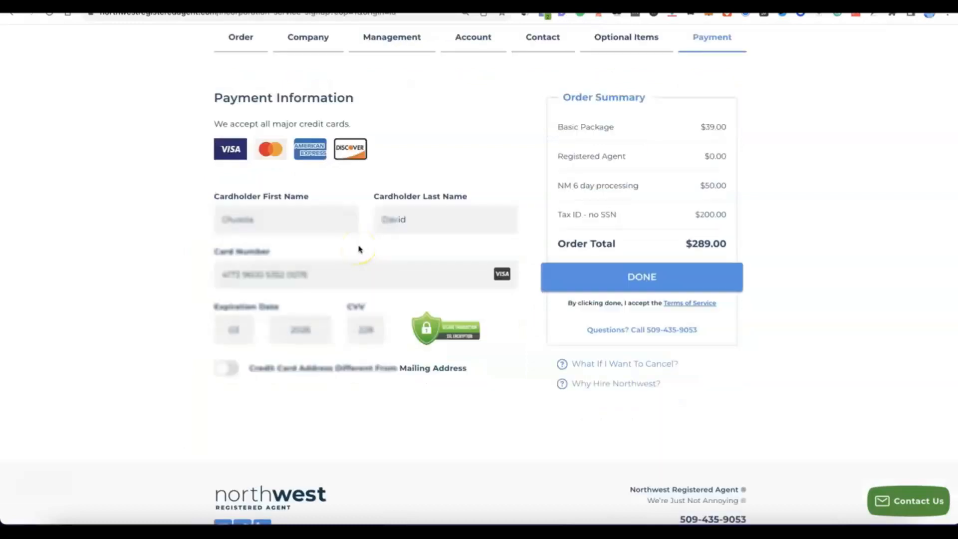
left_click(608, 278)
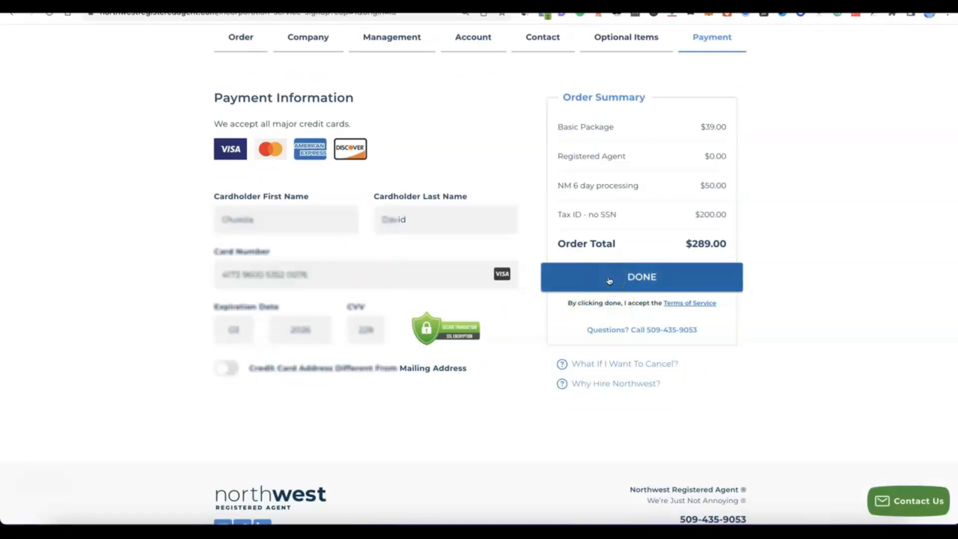
left_click(609, 279)
Verify the Modoe order without the expedited filing upgrade or any extra business items, and submit it
left_click(409, 257)
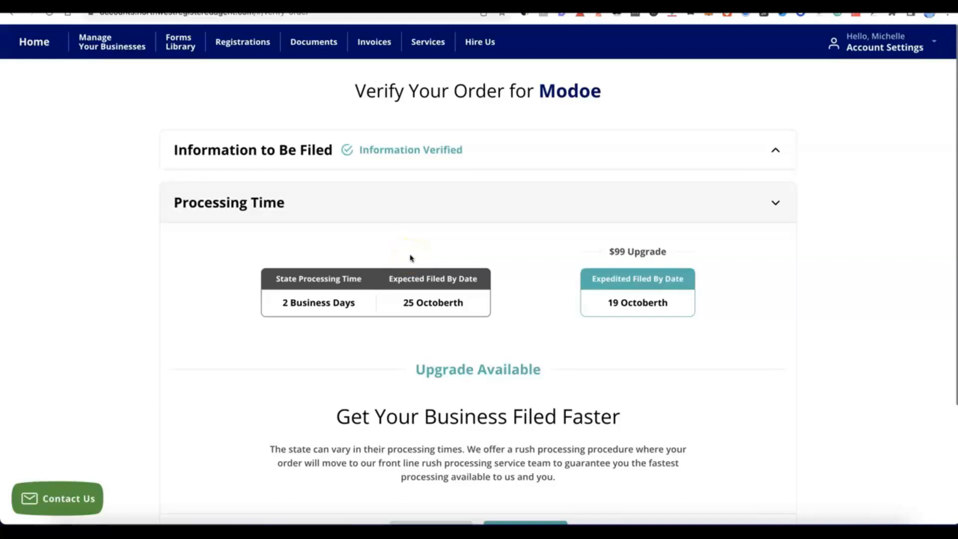
left_click(574, 239)
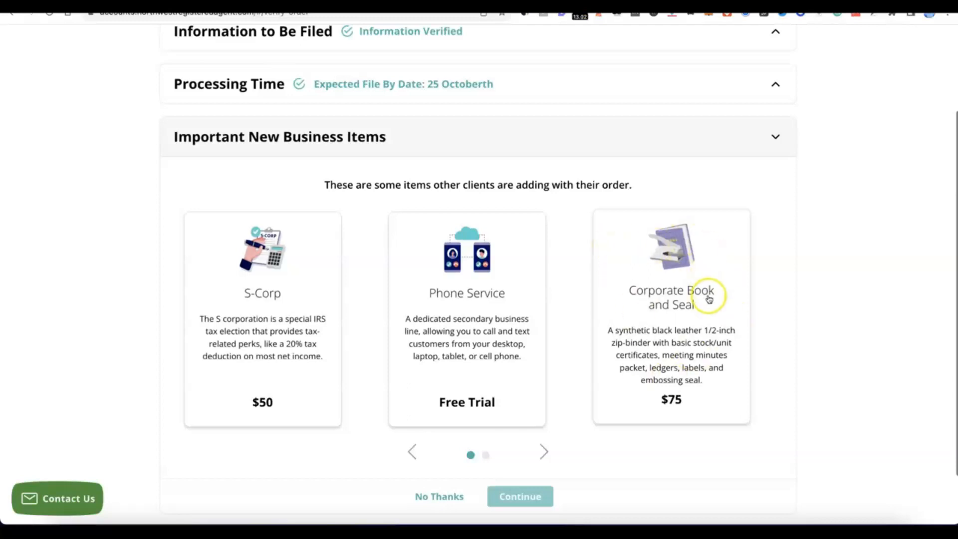
scroll(588, 269, "down", 1)
scroll(488, 299, "down", 3)
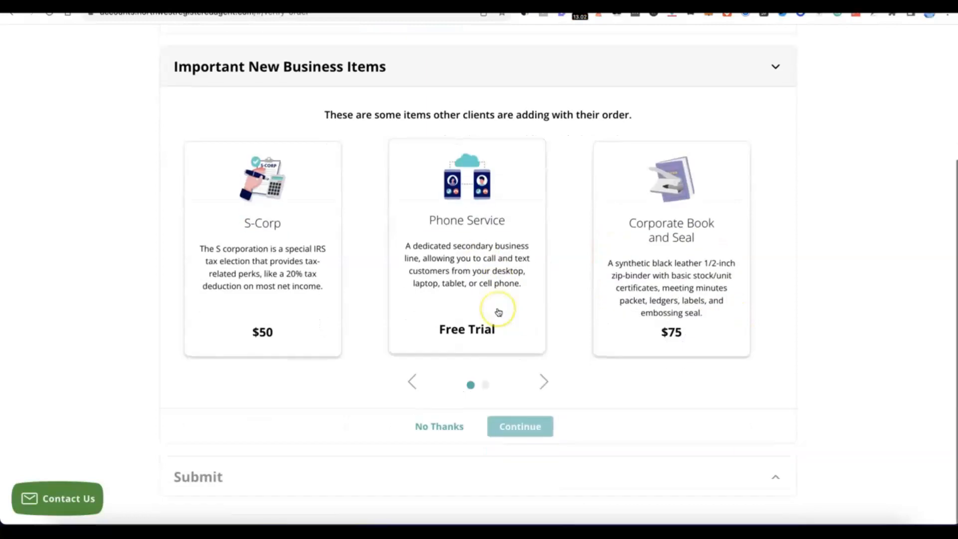
left_click(446, 430)
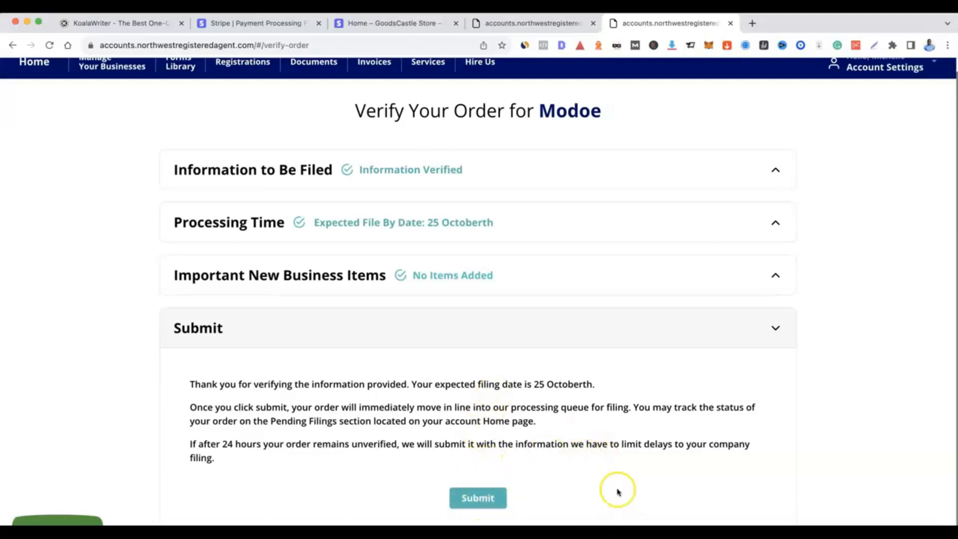
left_click(478, 498)
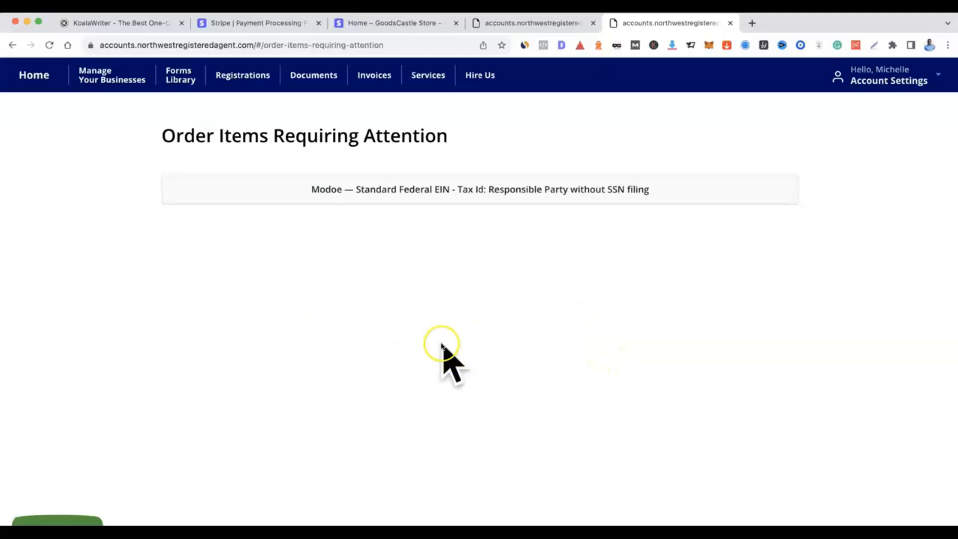
Open the Federal EIN Tax ID item requiring attention and choose the existing contact as the Responsible Party
left_click(442, 188)
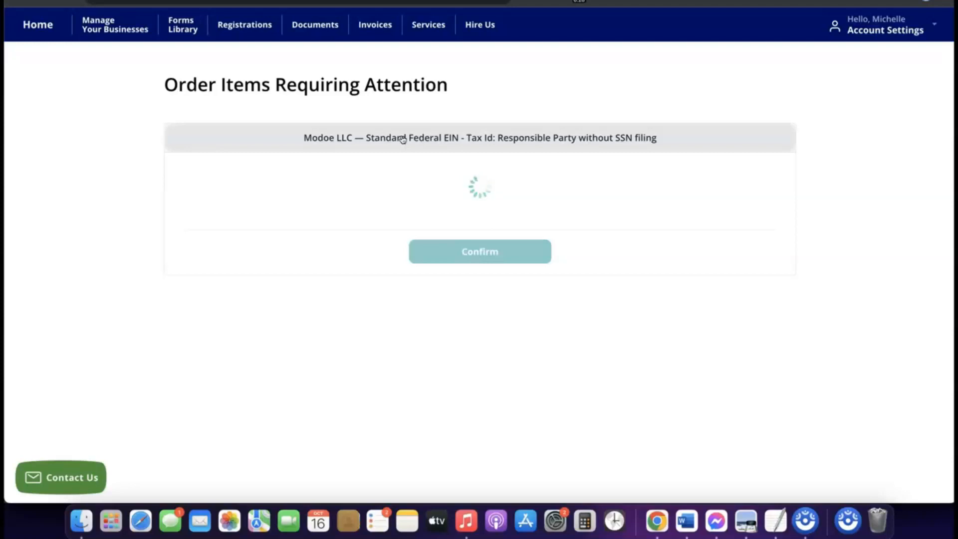
left_click(396, 138)
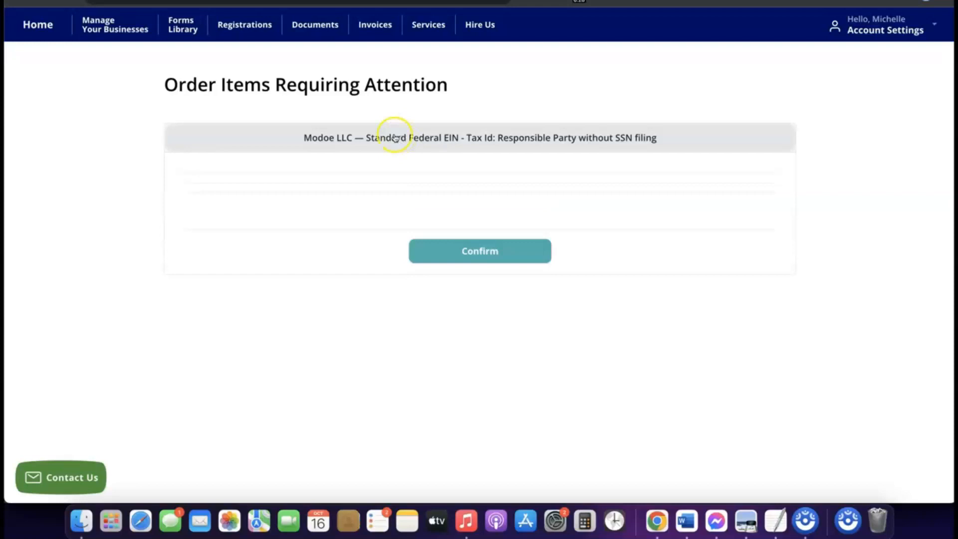
scroll(364, 222, "down", 3)
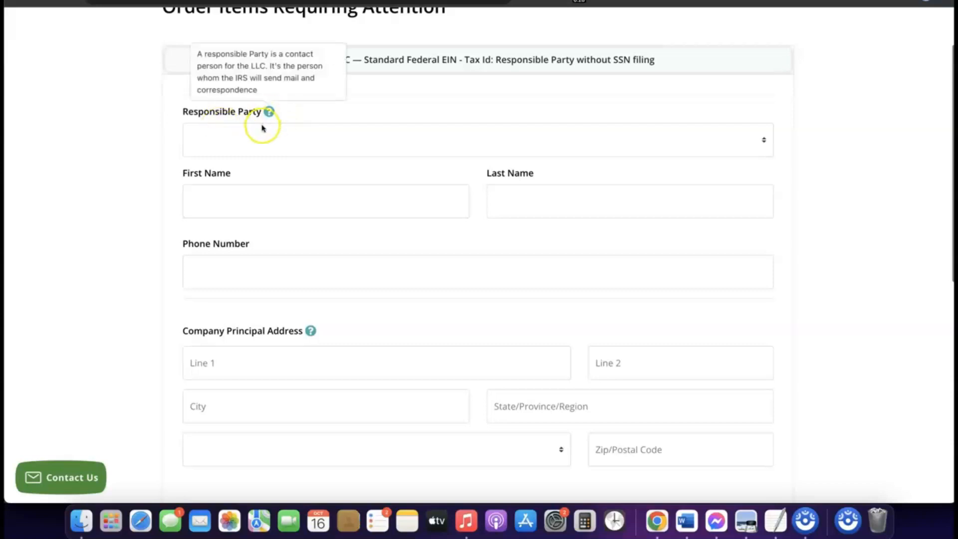
left_click(263, 134)
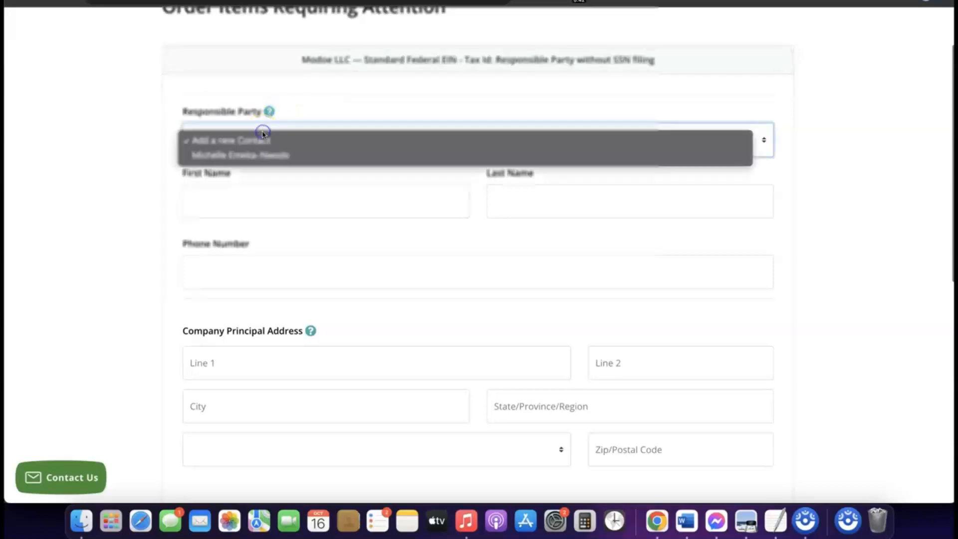
left_click(253, 158)
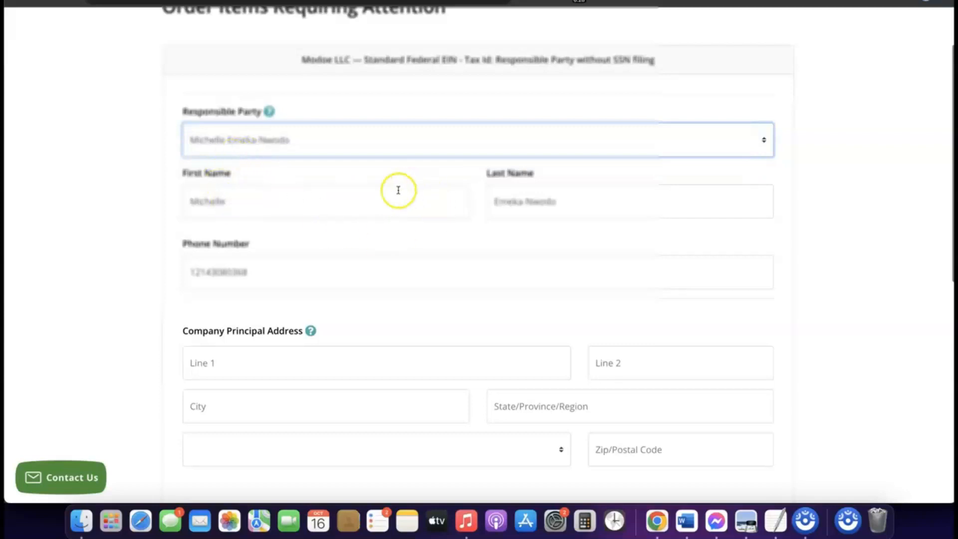
Fill in the Company Principal Address with the company's street, suite, city, state, country and zip code
scroll(398, 236, "down", 3)
scroll(398, 235, "down", 1)
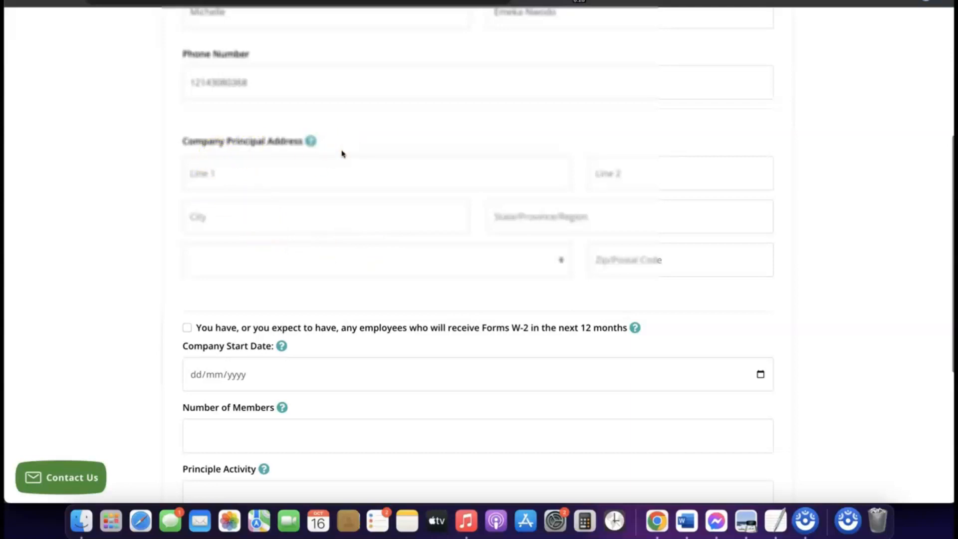
left_click(509, 153)
scroll(415, 139, "down", 1)
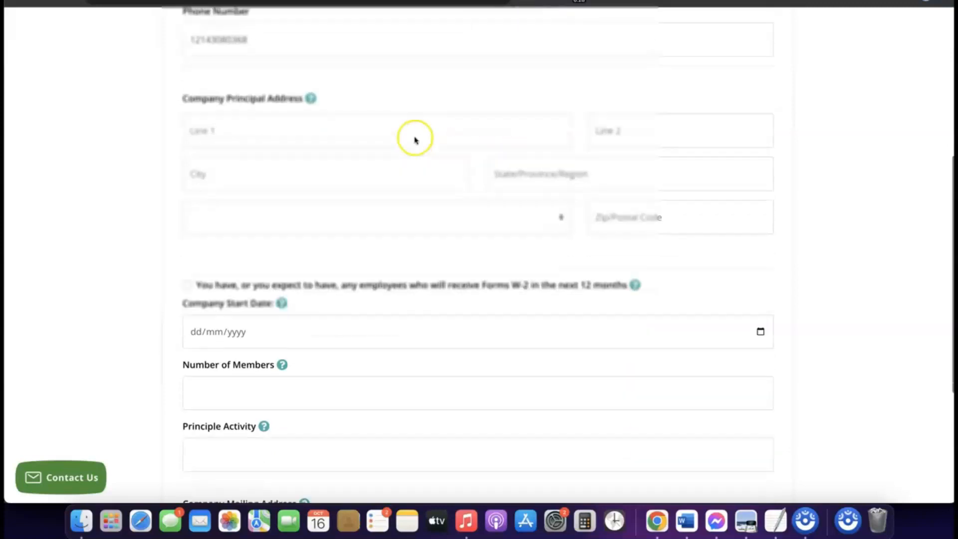
scroll(414, 139, "up", 1)
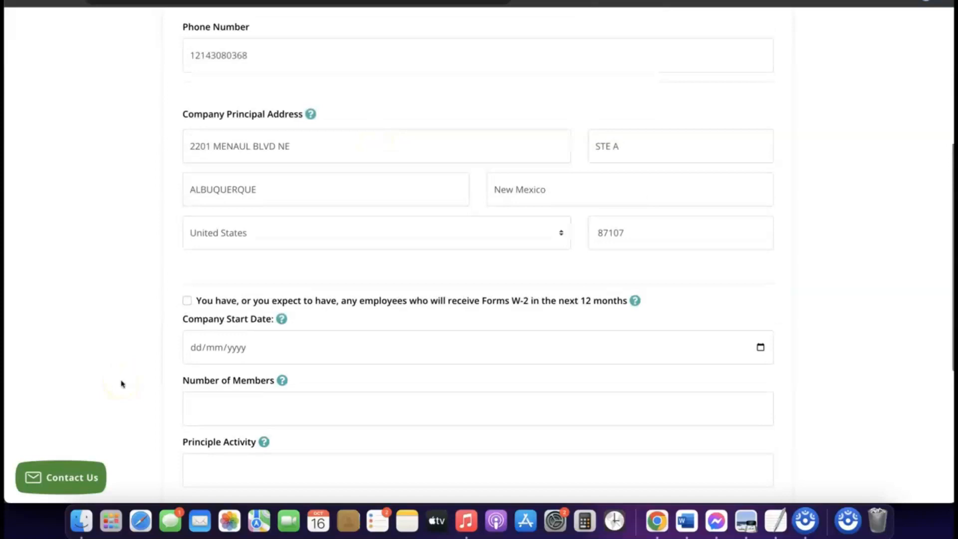
Leave the W-2 employees option unchecked and set the Company Start Date to 16/01/2024
scroll(274, 349, "down", 2)
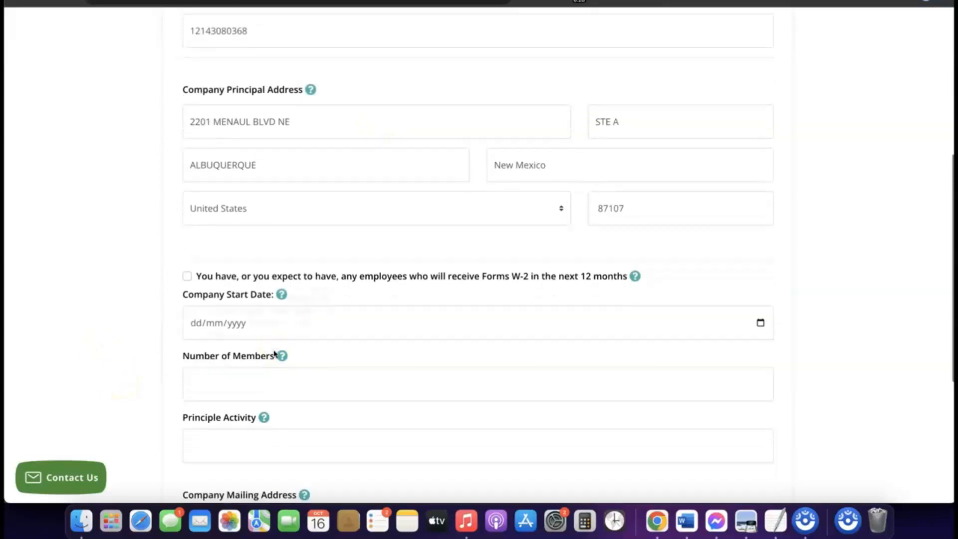
scroll(274, 353, "down", 2)
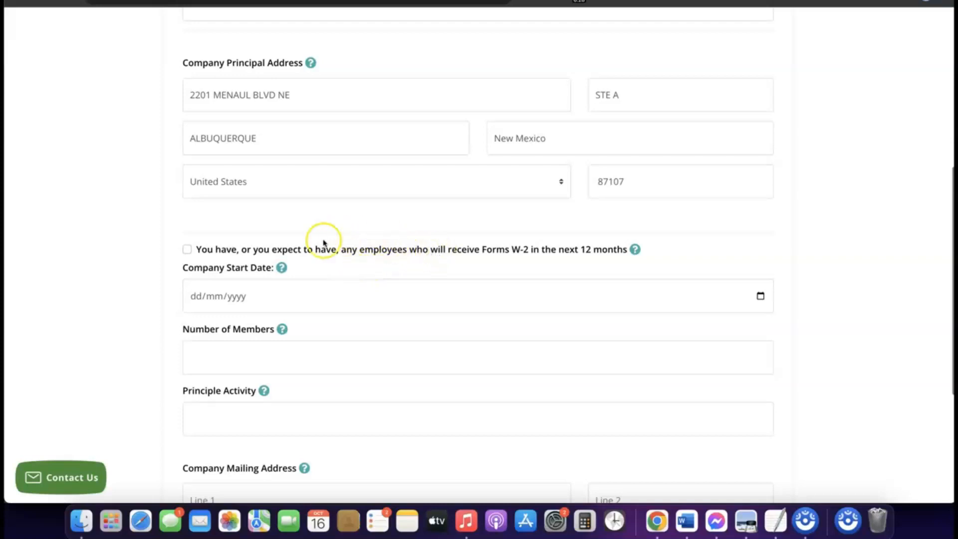
scroll(216, 248, "down", 1)
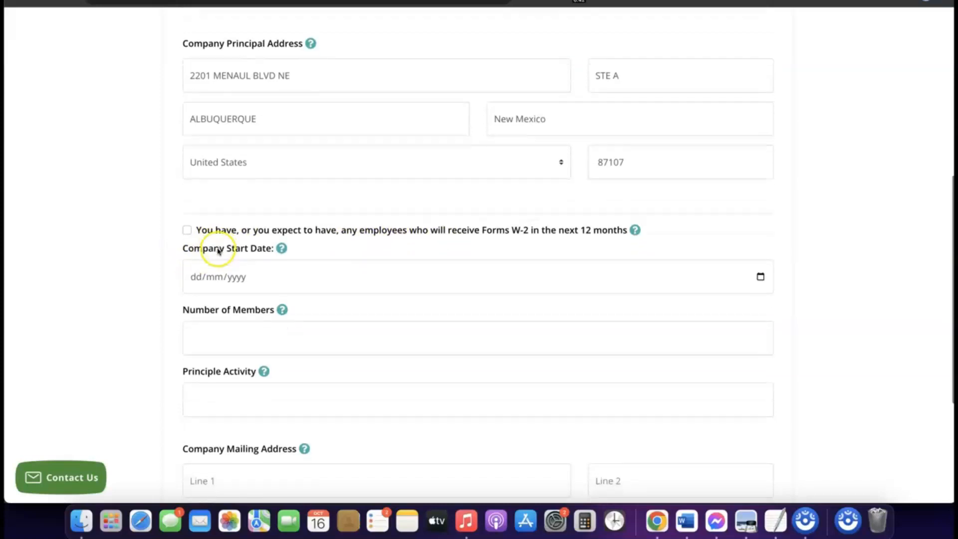
scroll(229, 236, "down", 2)
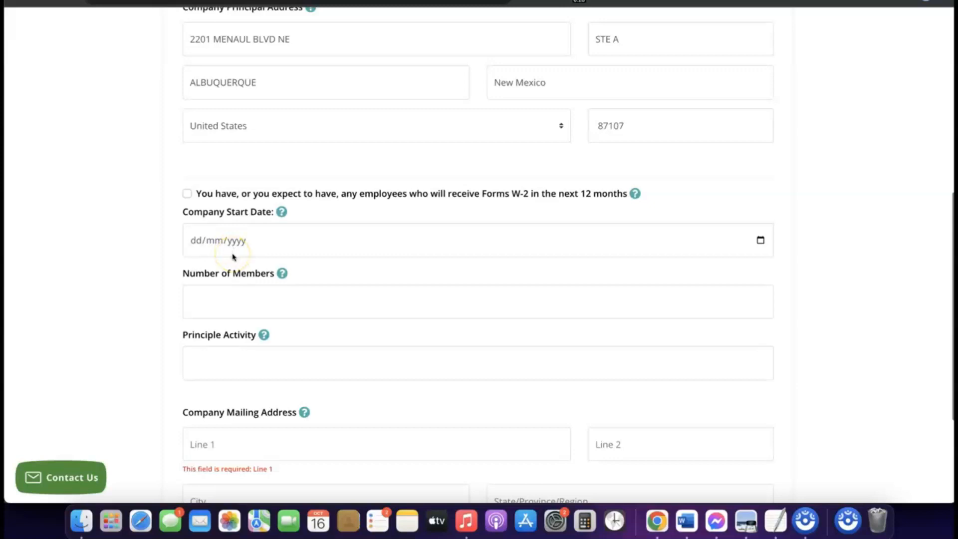
left_click(231, 242)
left_click(761, 240)
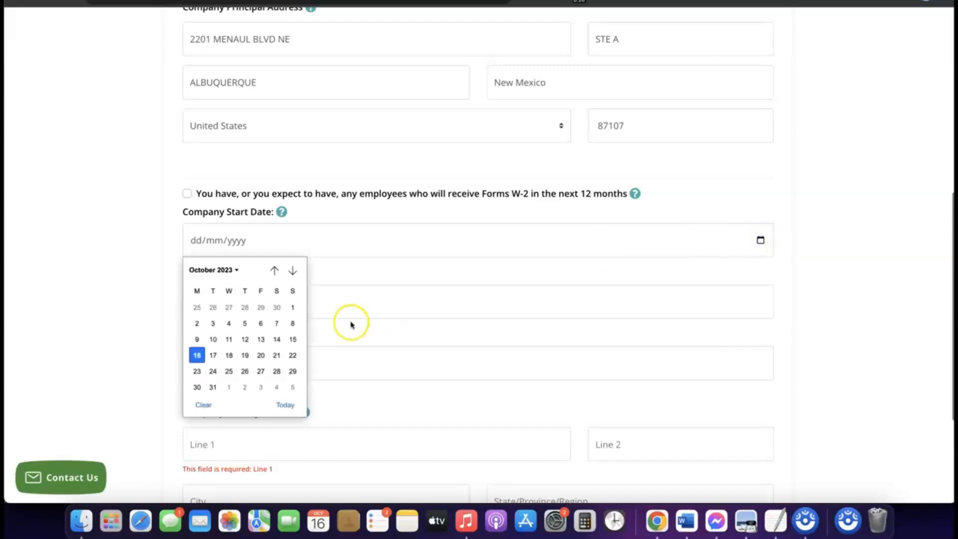
left_click(232, 270)
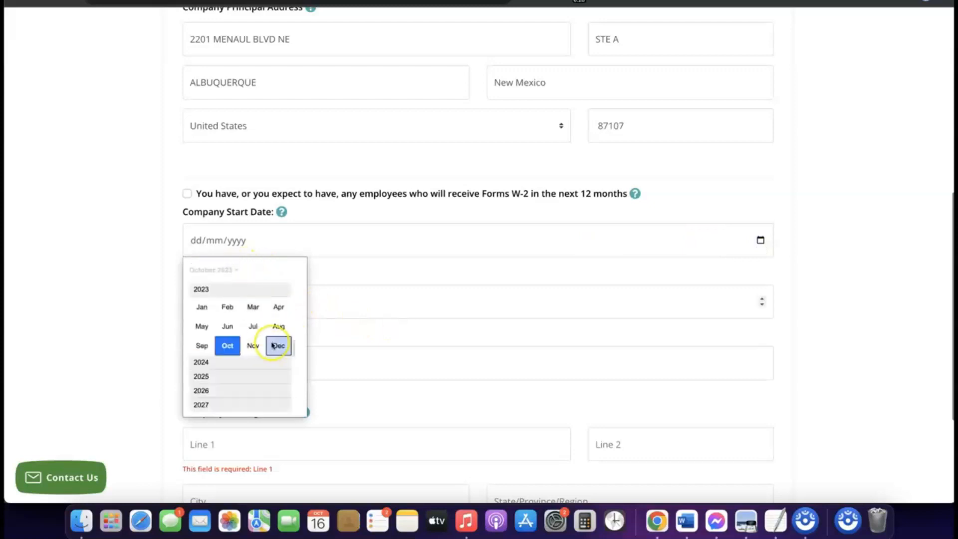
left_click(210, 362)
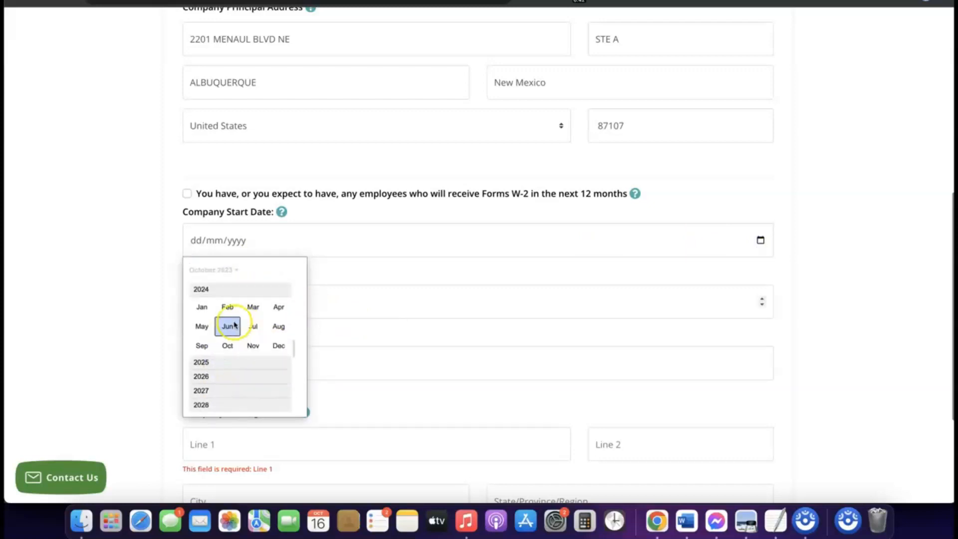
left_click(202, 308)
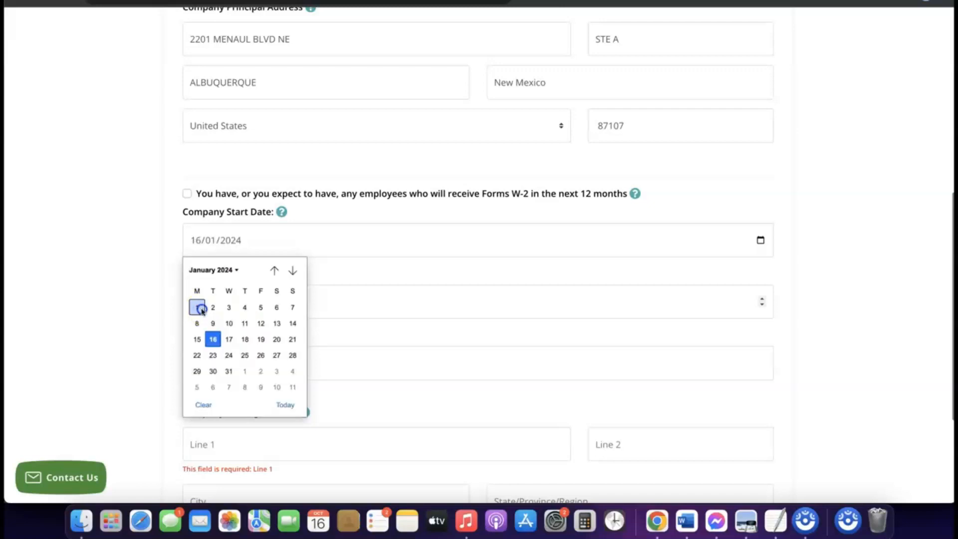
left_click(417, 298)
Set the Number of Members to 1 and enter eCommerce as the Principle Activity
scroll(398, 285, "down", 1)
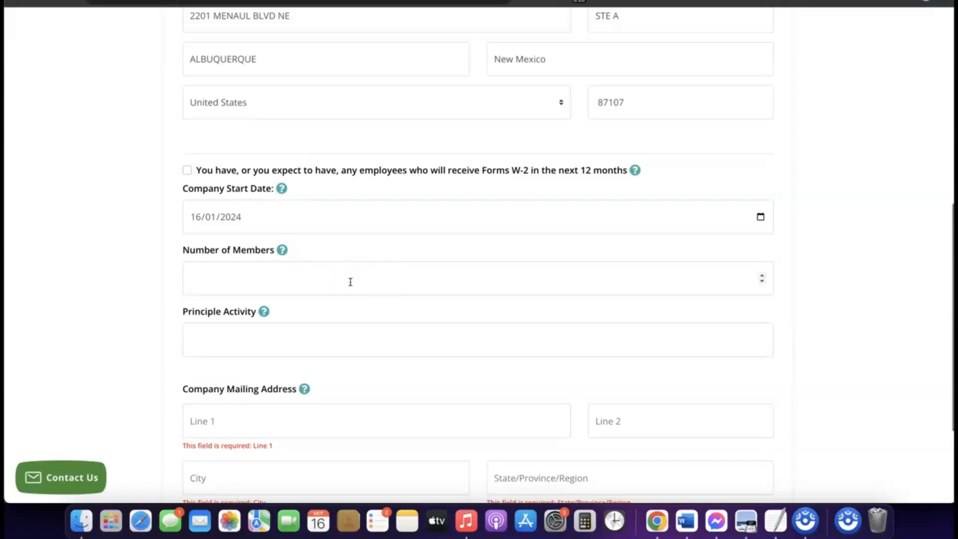
left_click(330, 277)
type("2")
scroll(333, 280, "down", 3)
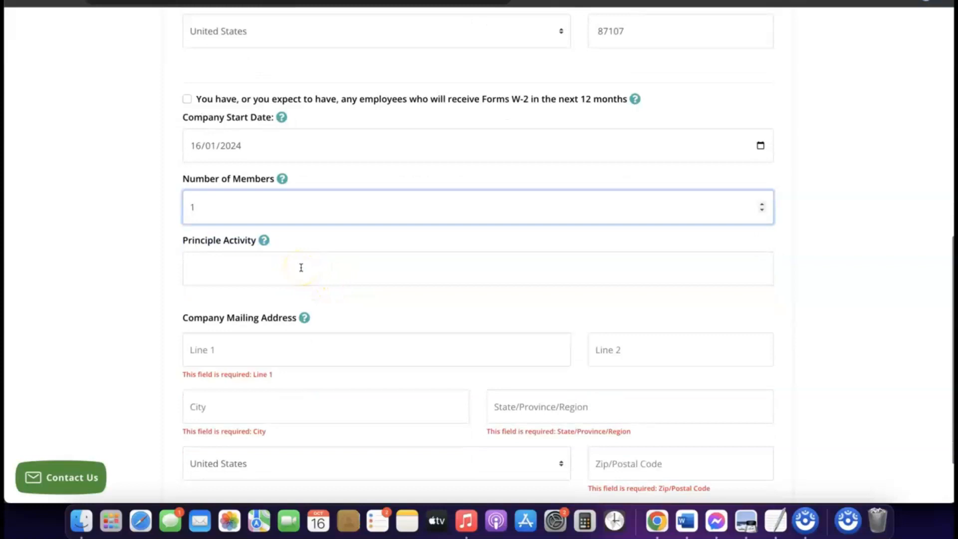
left_click(300, 266)
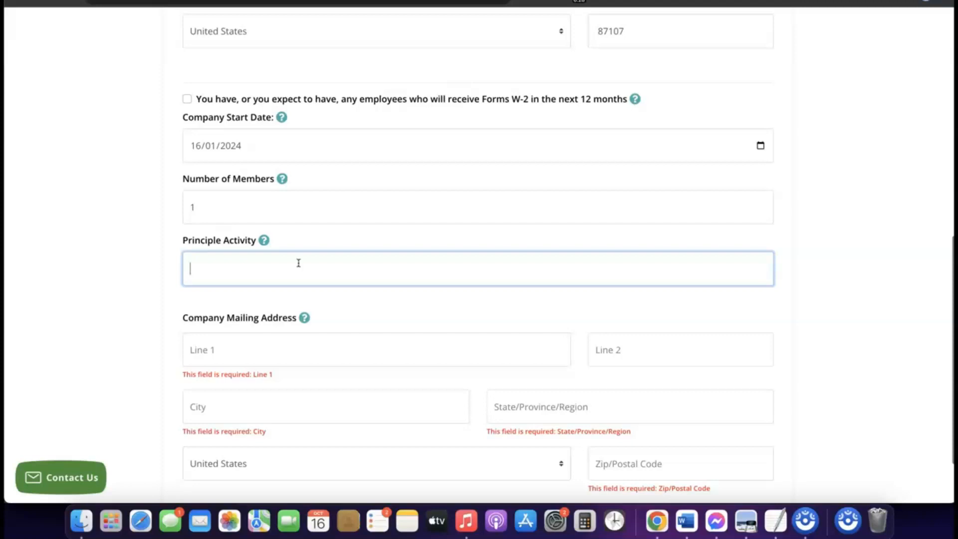
type("eCommerce")
scroll(270, 280, "up", 1)
left_click(269, 281)
Copy the street line of the Company Principal Address and select the first line of the Company Mailing Address for it
scroll(269, 283, "down", 3)
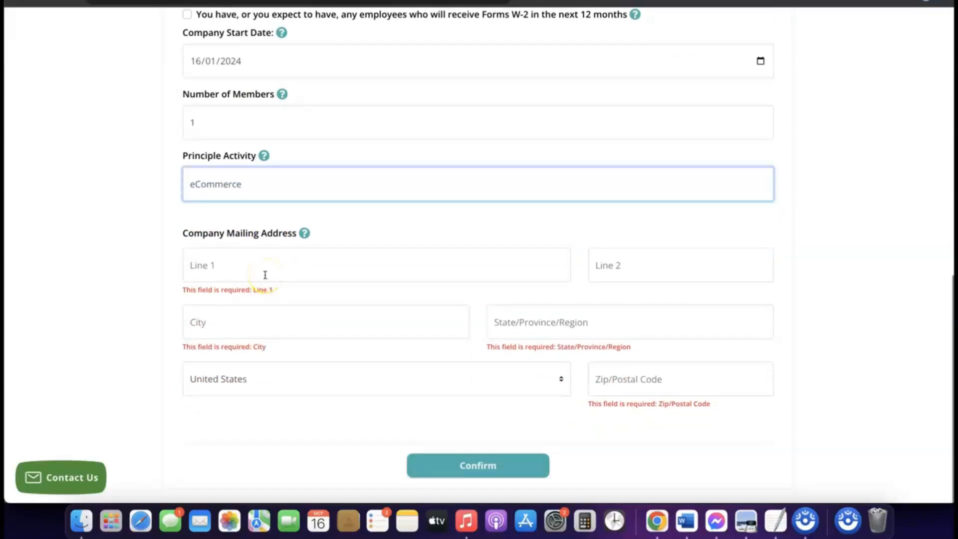
scroll(265, 275, "up", 7)
scroll(264, 275, "down", 7)
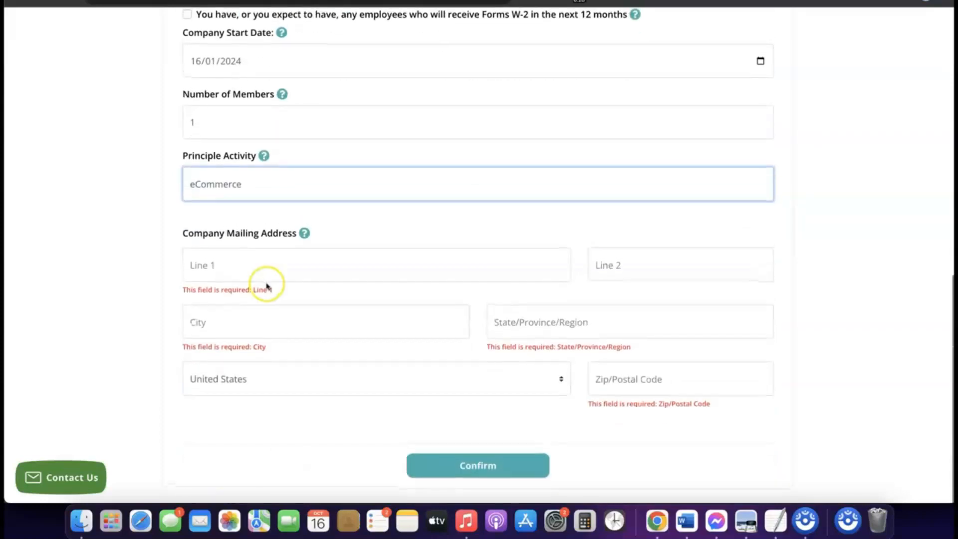
scroll(266, 279, "up", 6)
triple_click(265, 151)
right_click(265, 151)
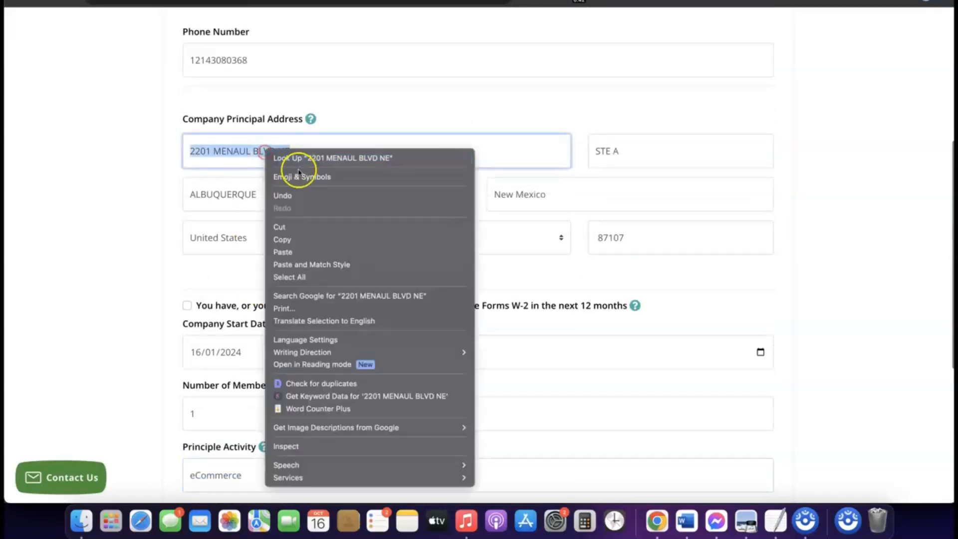
left_click(302, 238)
scroll(295, 244, "down", 2)
scroll(294, 243, "down", 5)
left_click(247, 263)
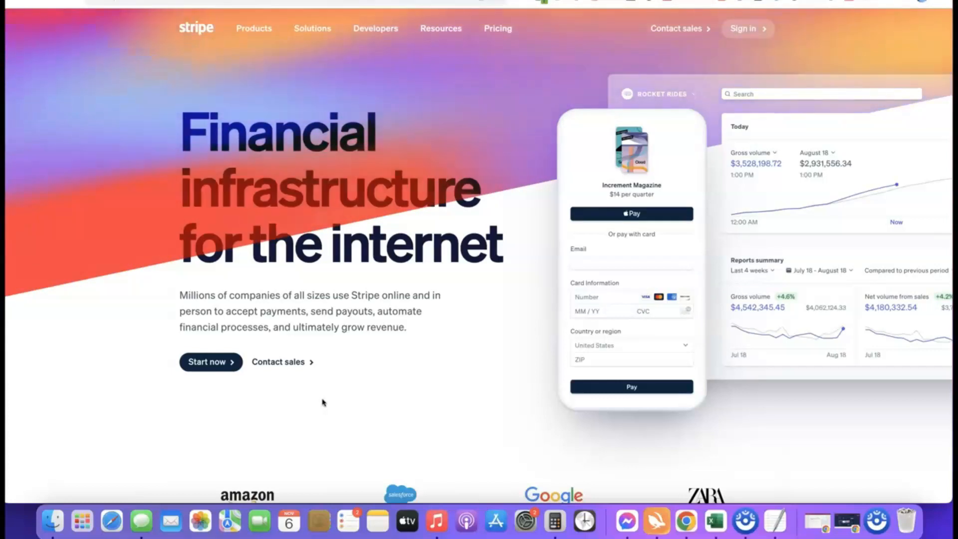
Switch from Stripe's new-account registration to signing in, and sign in to the existing account with the saved credentials
left_click(283, 437)
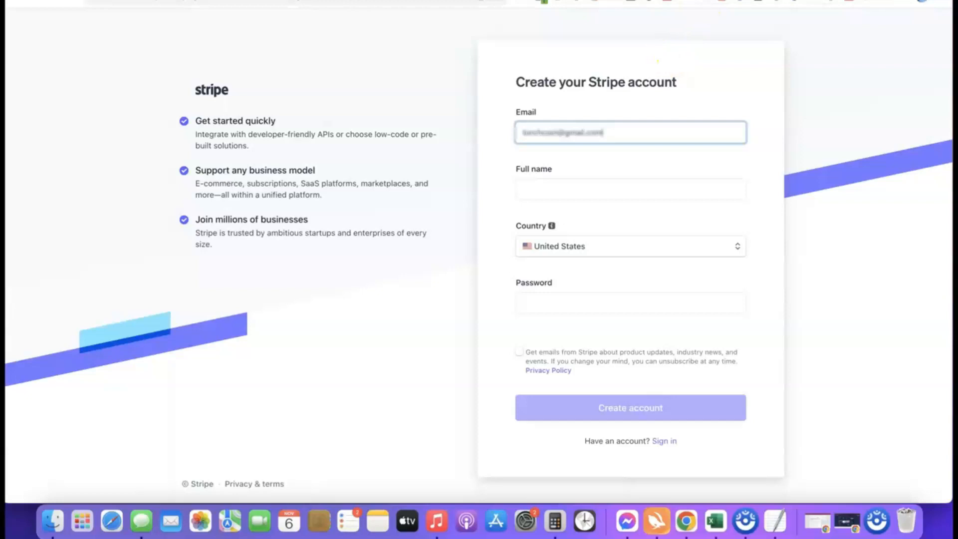
left_click(691, 1)
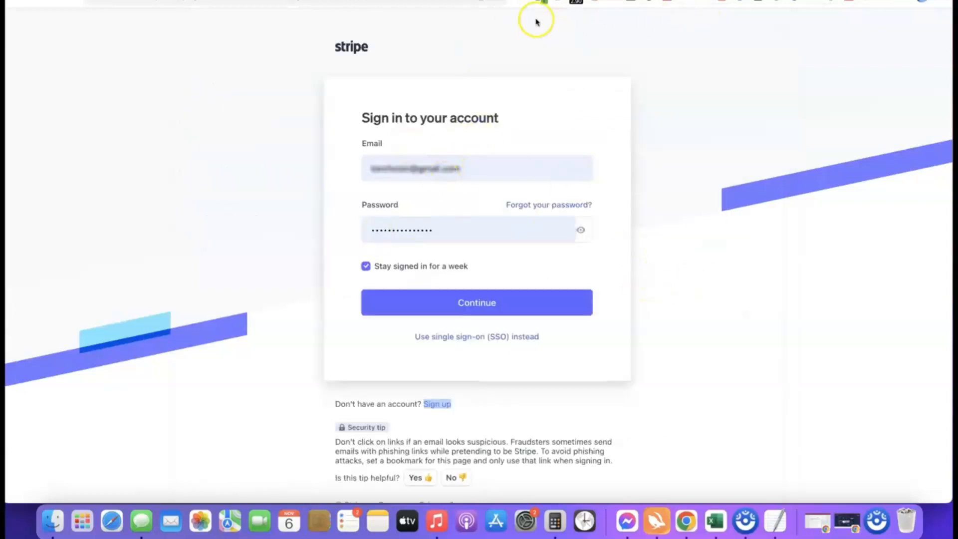
left_click(460, 305)
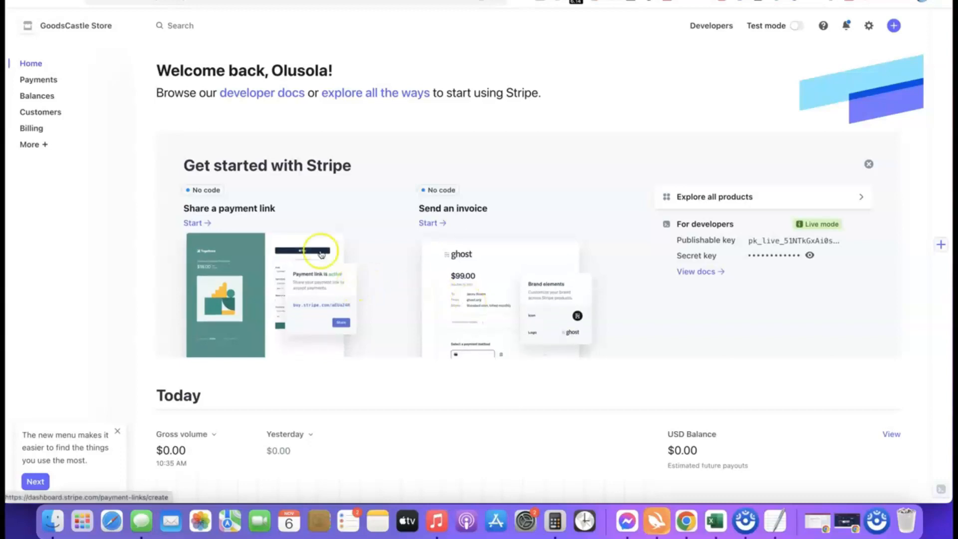
Create a new Stripe account named Affiliate Blueprint with United States as the country of operation
left_click(122, 27)
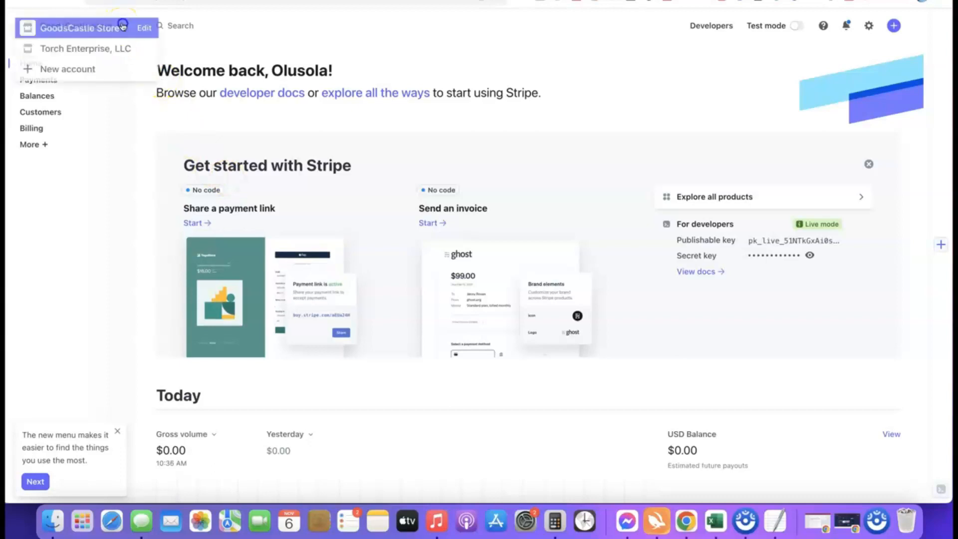
left_click(77, 70)
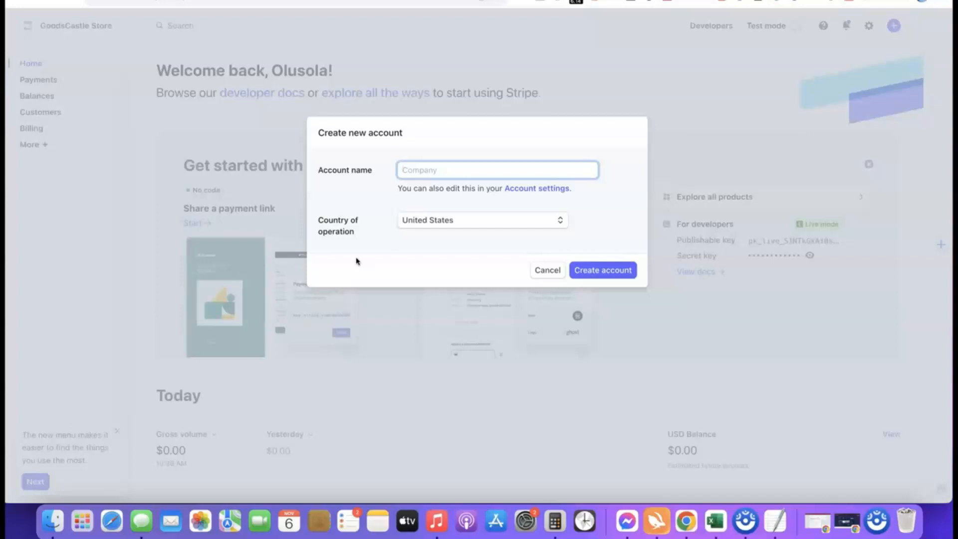
left_click(424, 175)
type("liate Blueprint")
left_click(394, 198)
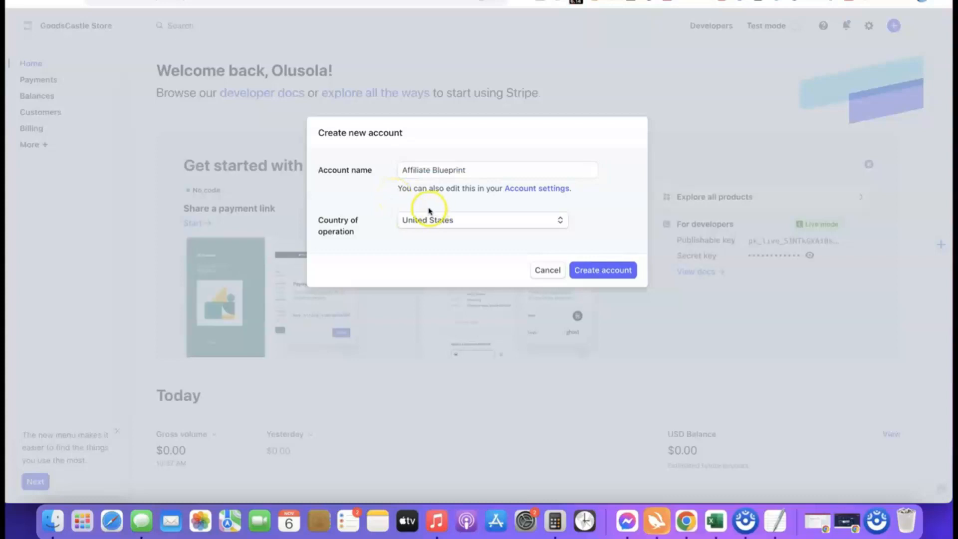
left_click(608, 271)
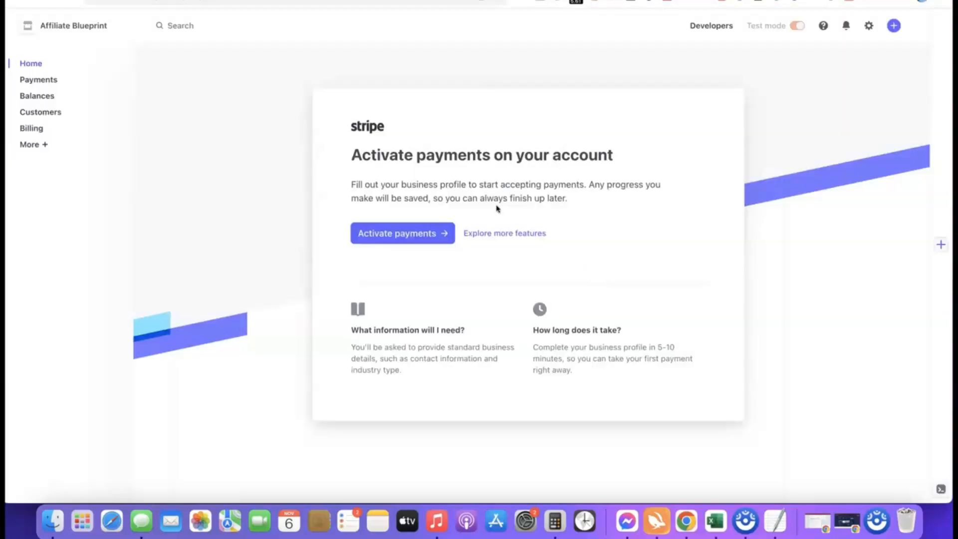
Start activating payments and submit the business type as Company with a Sole proprietorship structure, located in the United States
left_click(395, 233)
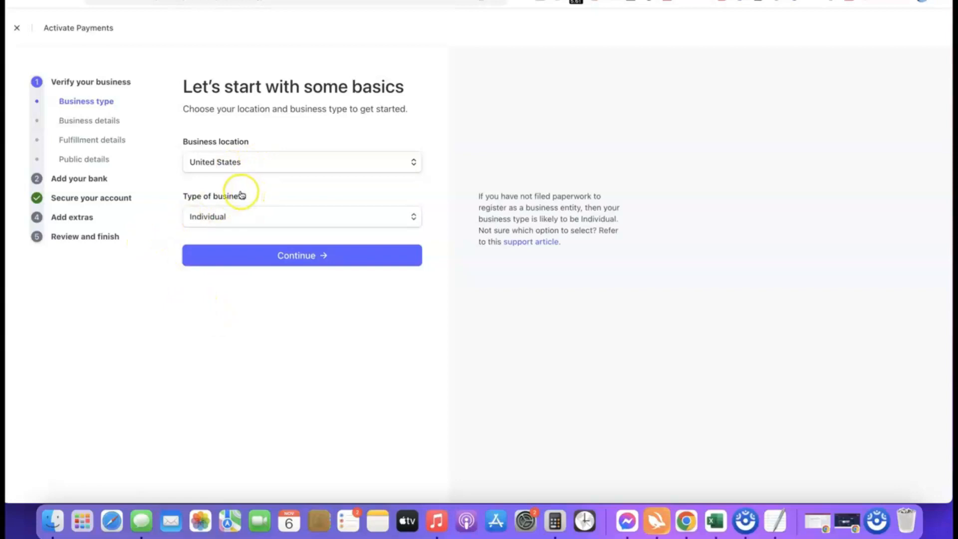
left_click(412, 218)
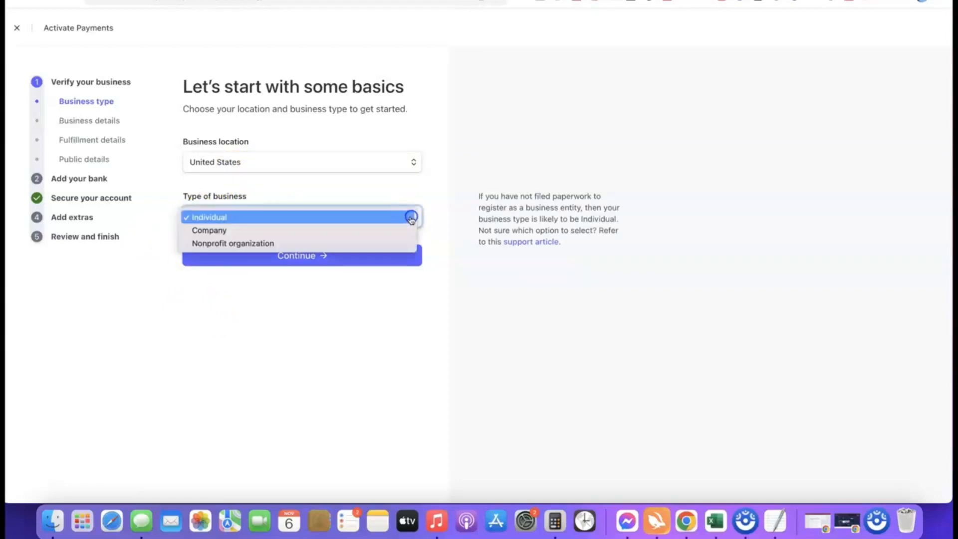
left_click(218, 232)
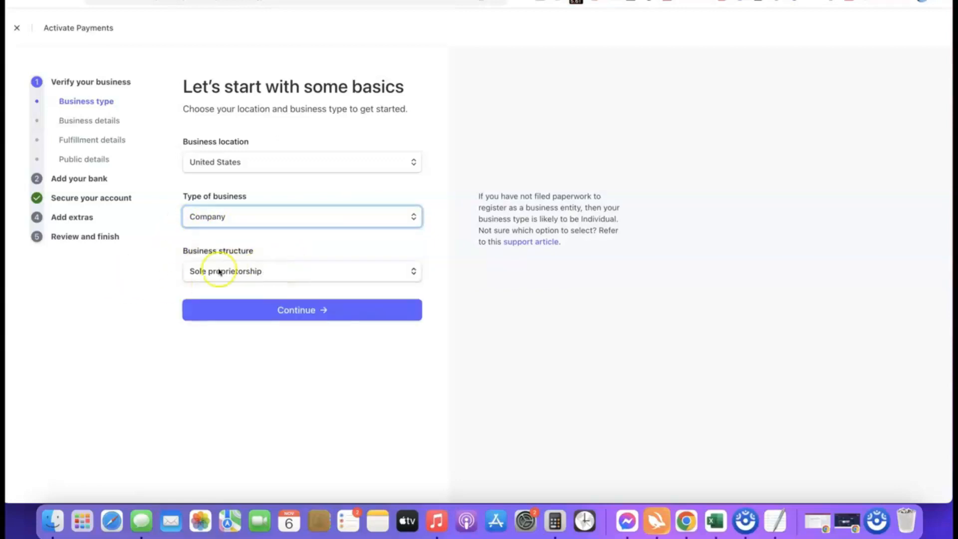
left_click(278, 271)
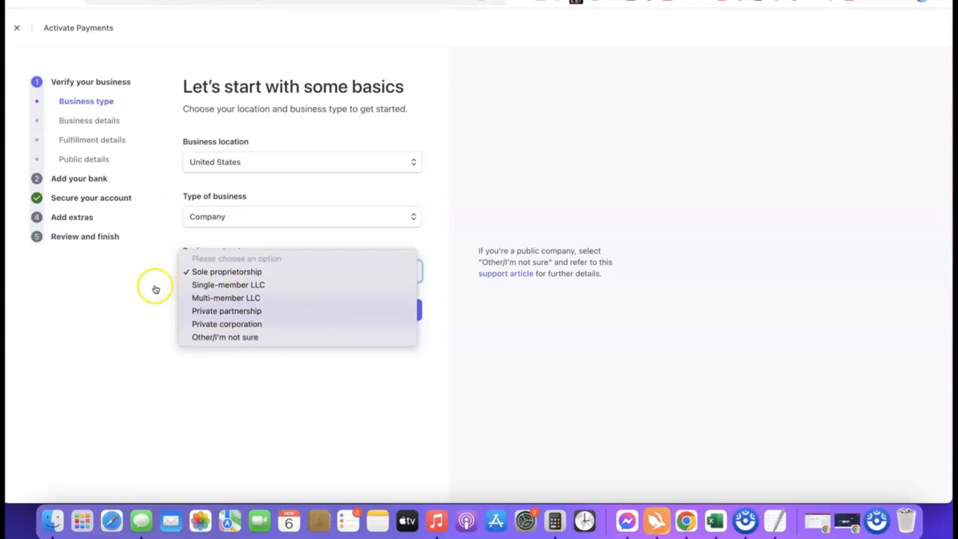
left_click(207, 271)
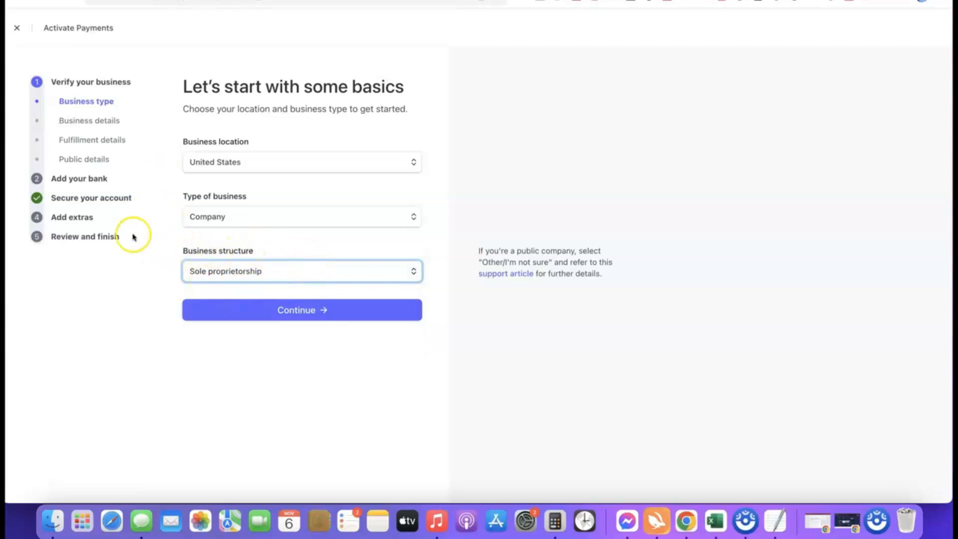
left_click(300, 310)
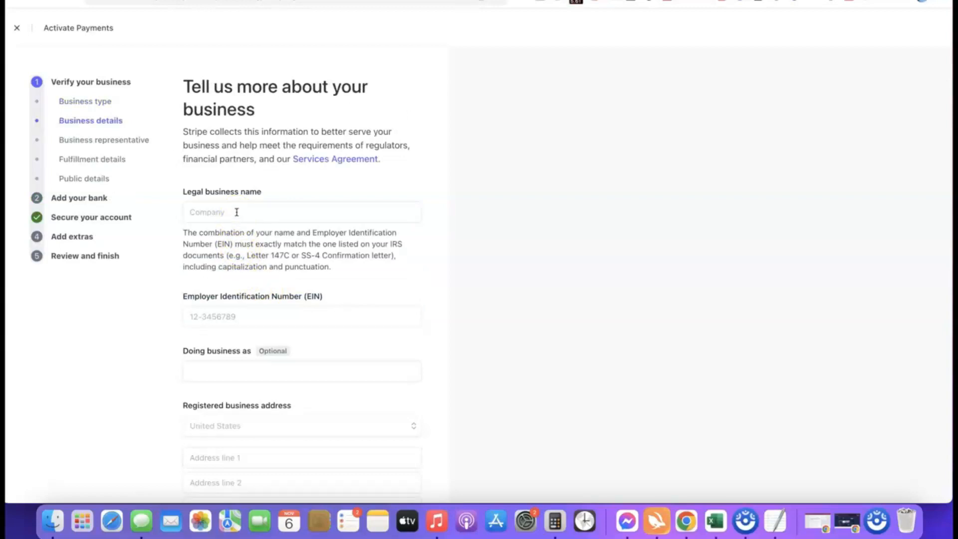
Enter Torch Enterprise LLC as the legal business name and fill in the Employer Identification Number
left_click(240, 211)
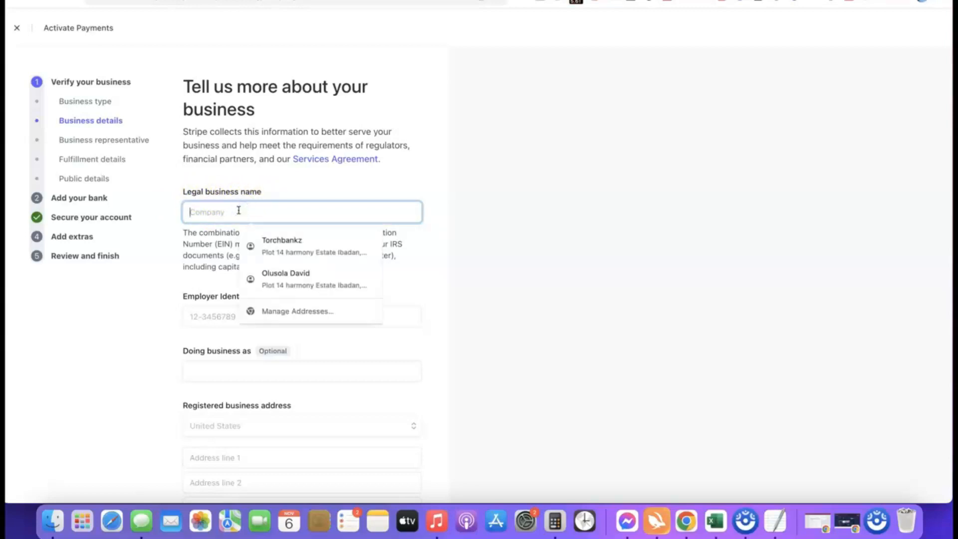
key("super+v")
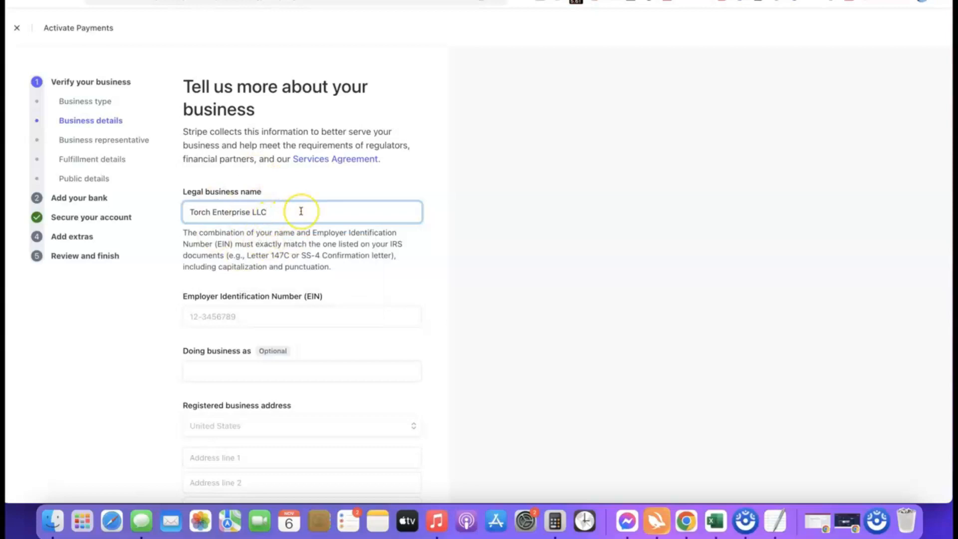
scroll(265, 306, "down", 2)
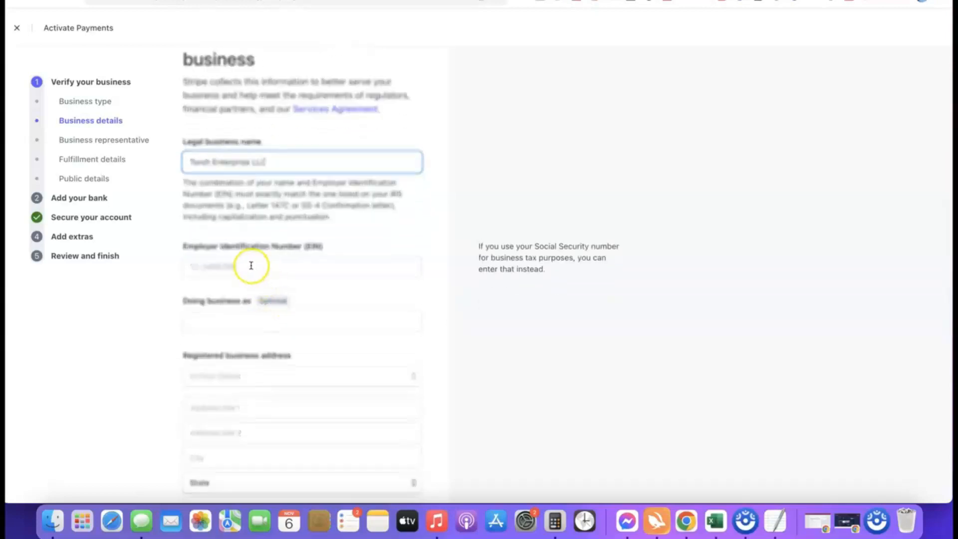
scroll(250, 262, "down", 1)
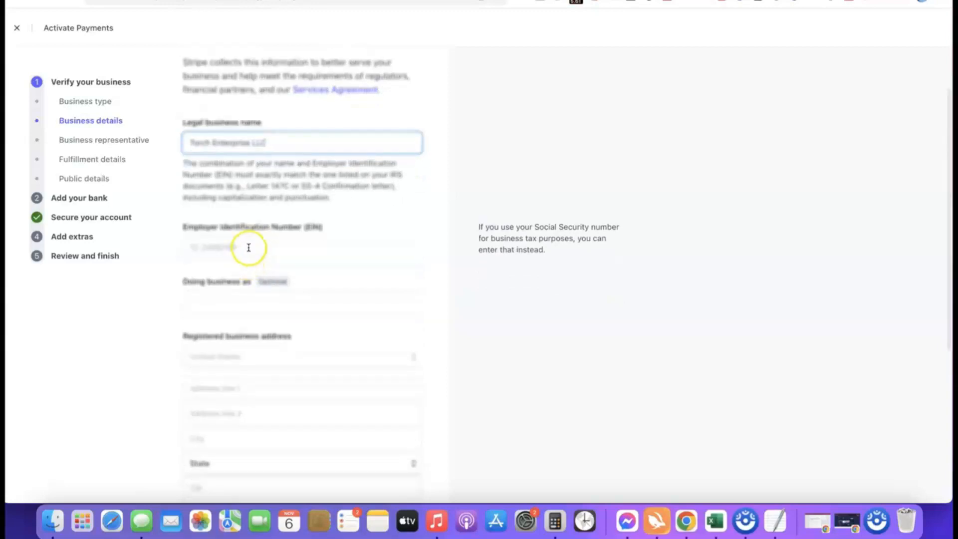
left_click(248, 247)
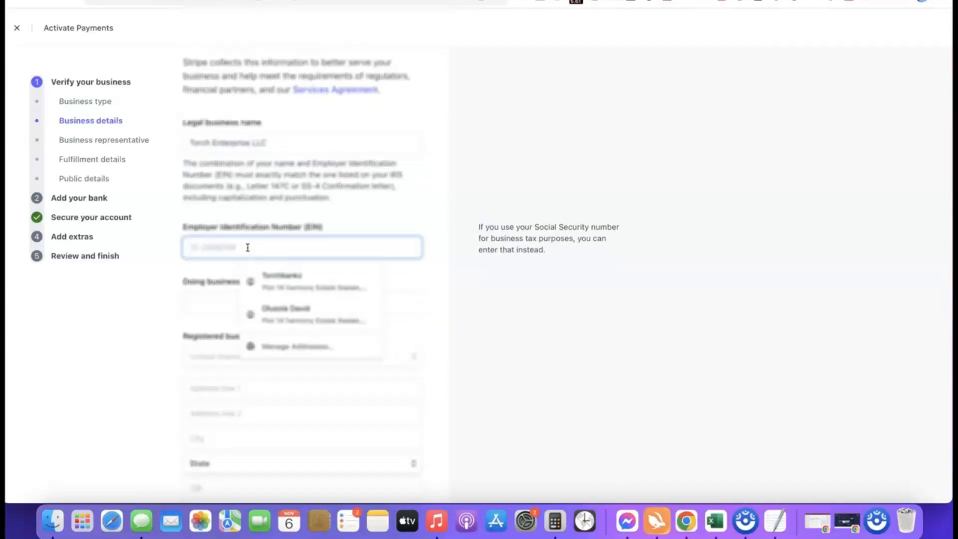
left_click(180, 266)
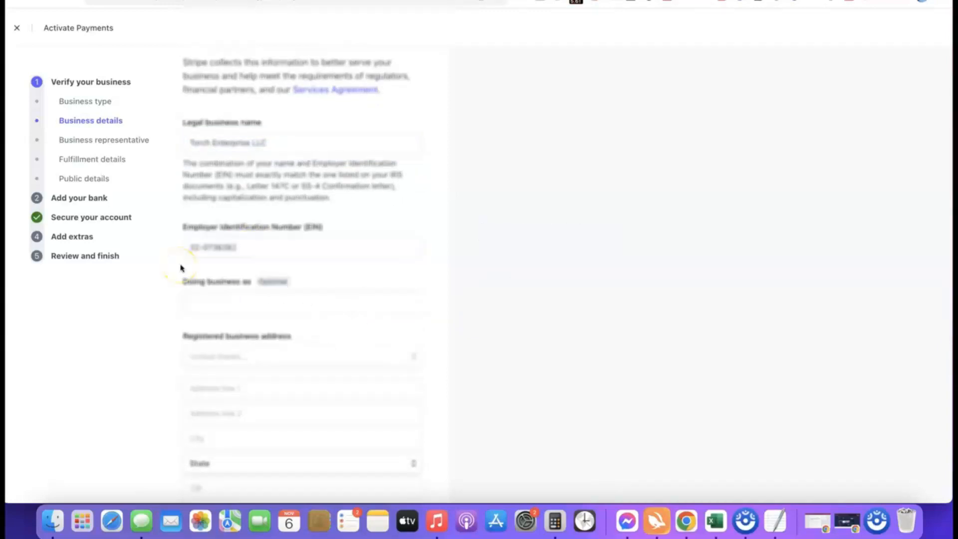
Fill in the registered business address and set the industry to Other digital goods
scroll(246, 263, "down", 2)
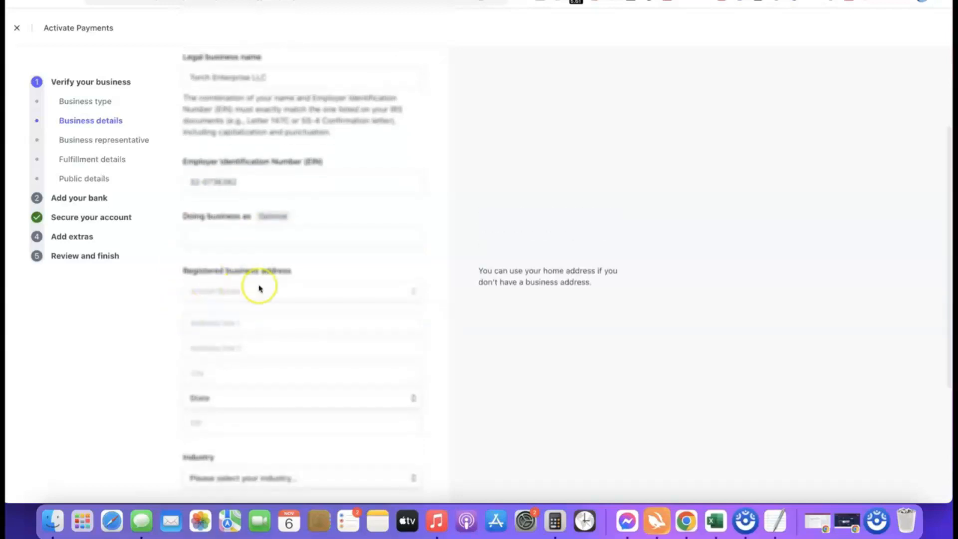
mouse_move(196, 216)
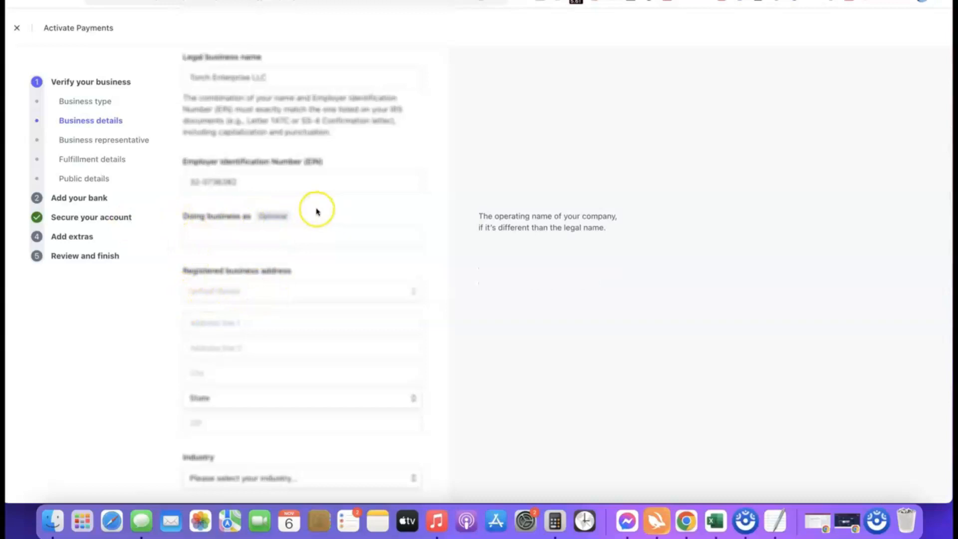
scroll(307, 202, "down", 1)
scroll(296, 200, "down", 2)
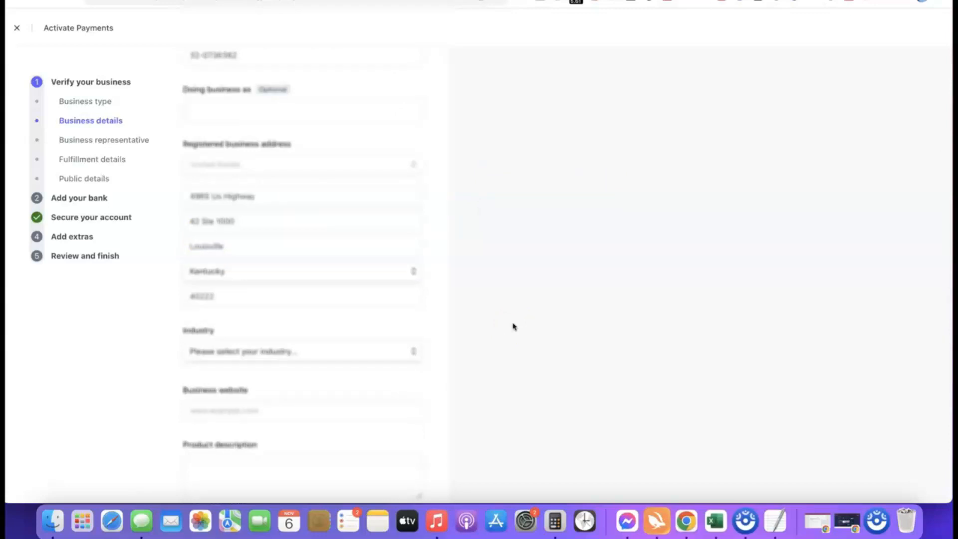
scroll(442, 278, "down", 3)
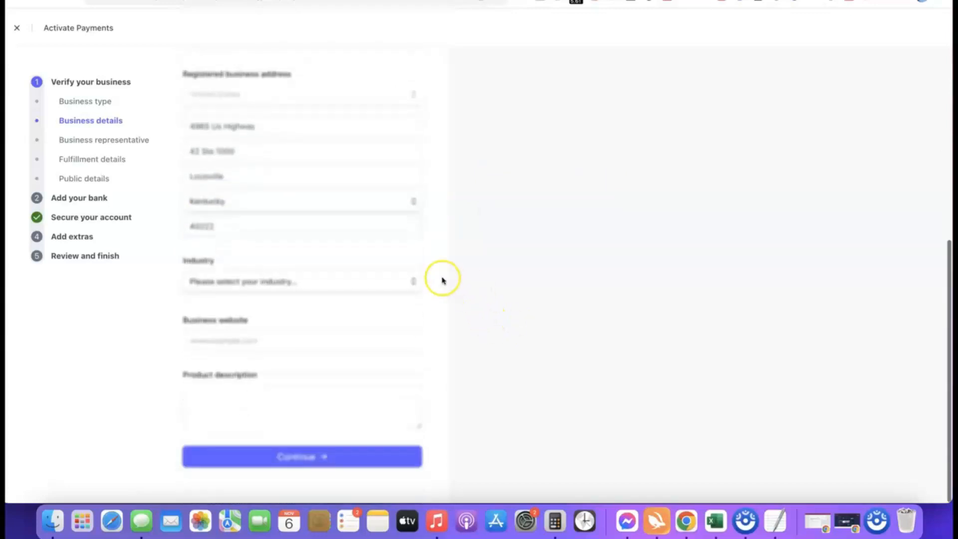
left_click(276, 283)
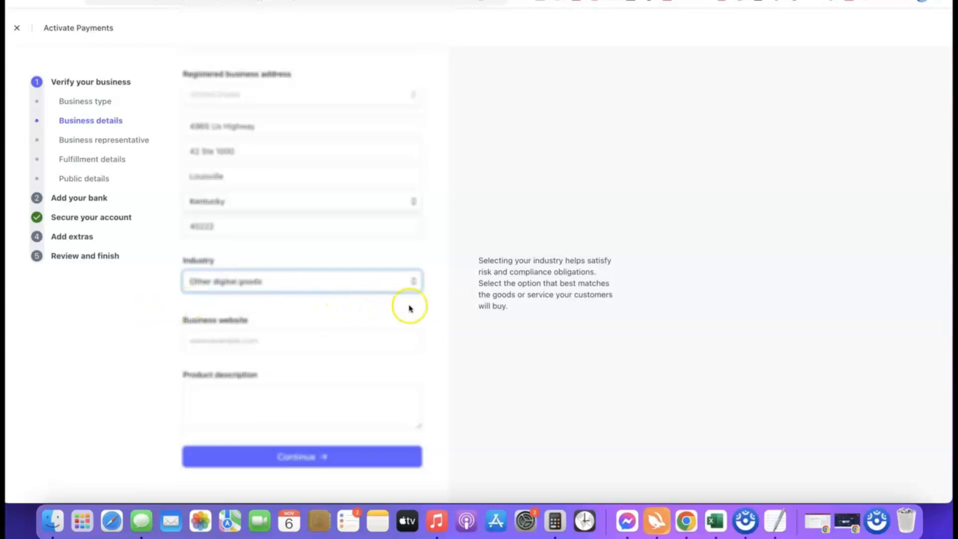
left_click(412, 305)
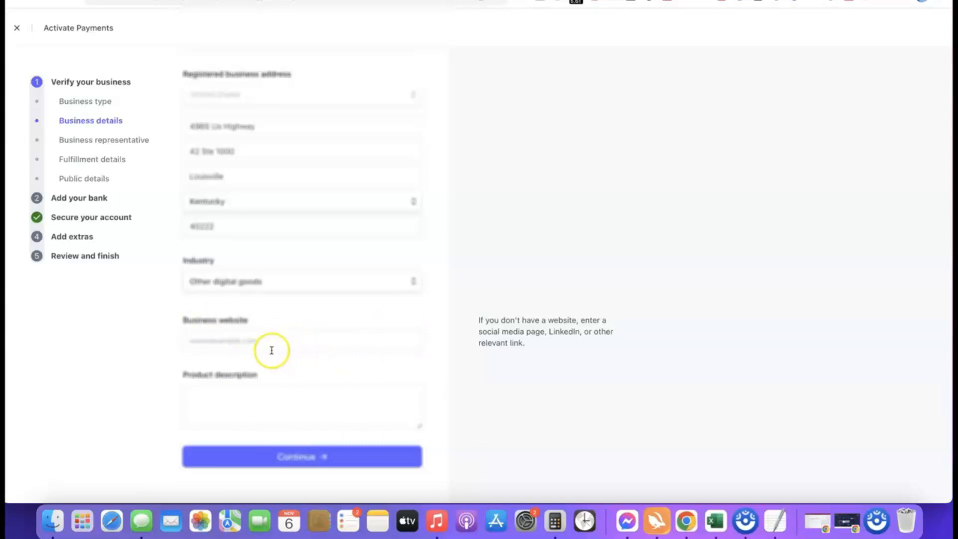
Enter affiliatebloggingblueprint.com as the business website and "Our product is a digital course training we sell to our site visitors." as the product description, and continue
left_click(290, 342)
type("https://affiliatebloggingblueprint.com/")
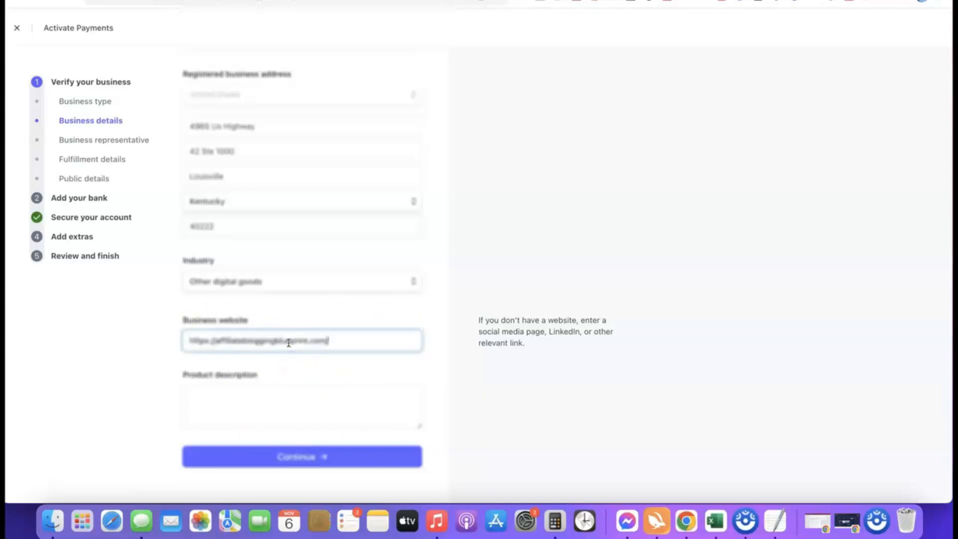
left_click(109, 346)
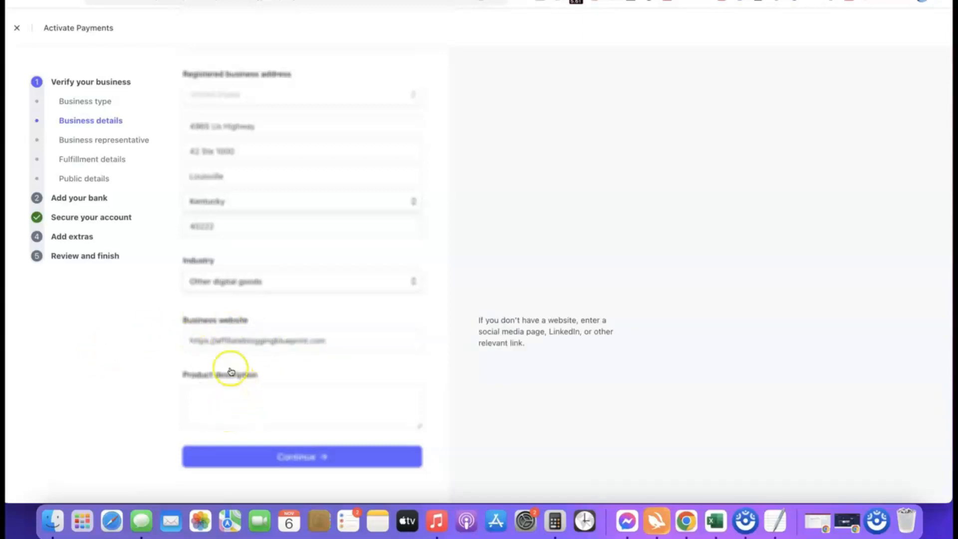
left_click(242, 389)
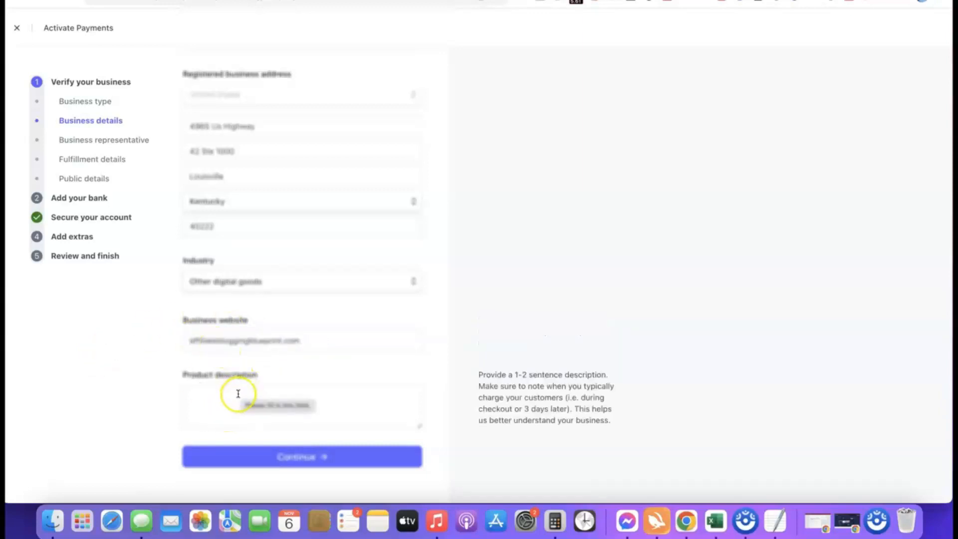
type("Our product is a digital course training we sell to our site visitors.")
left_click(316, 449)
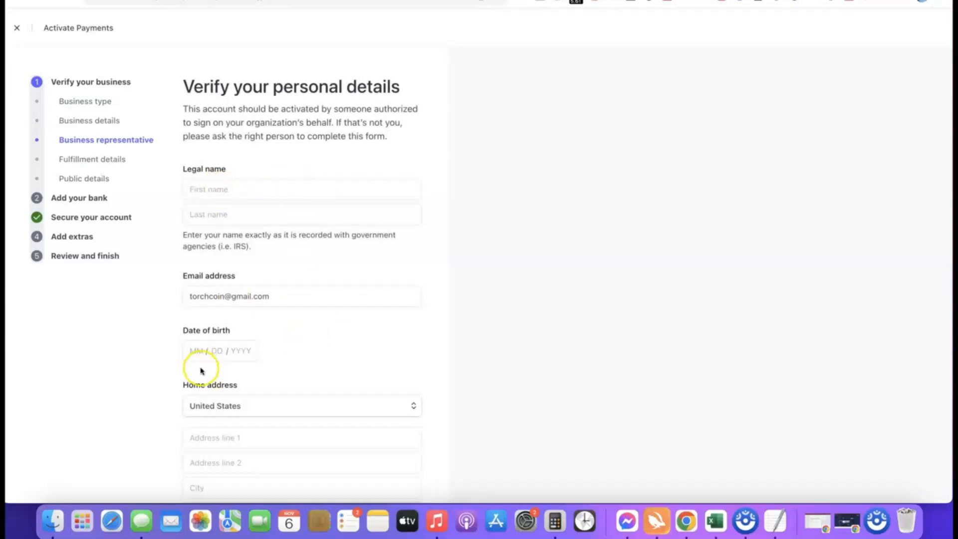
Examine the business representative form, including the home address country options, phone country codes and Social Security number field
scroll(265, 344, "down", 1)
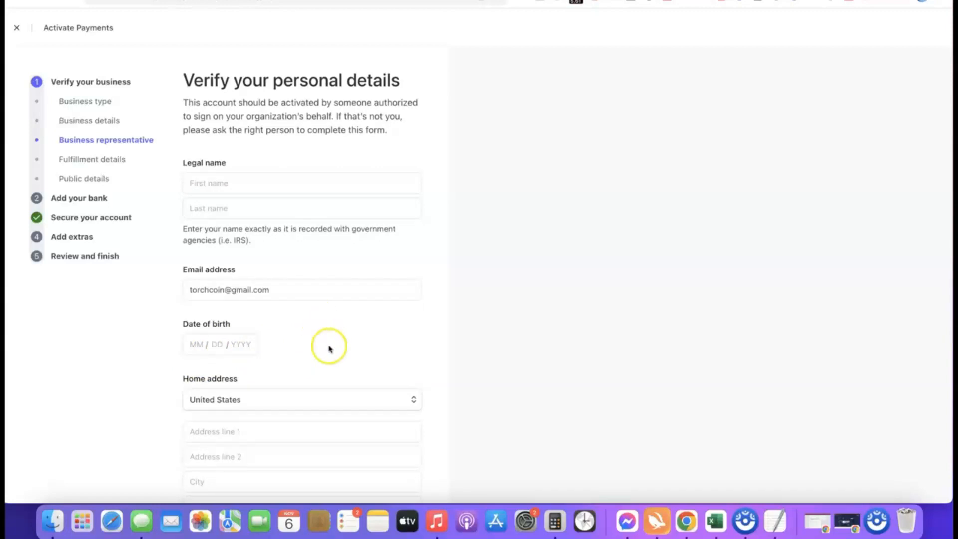
scroll(324, 347, "down", 5)
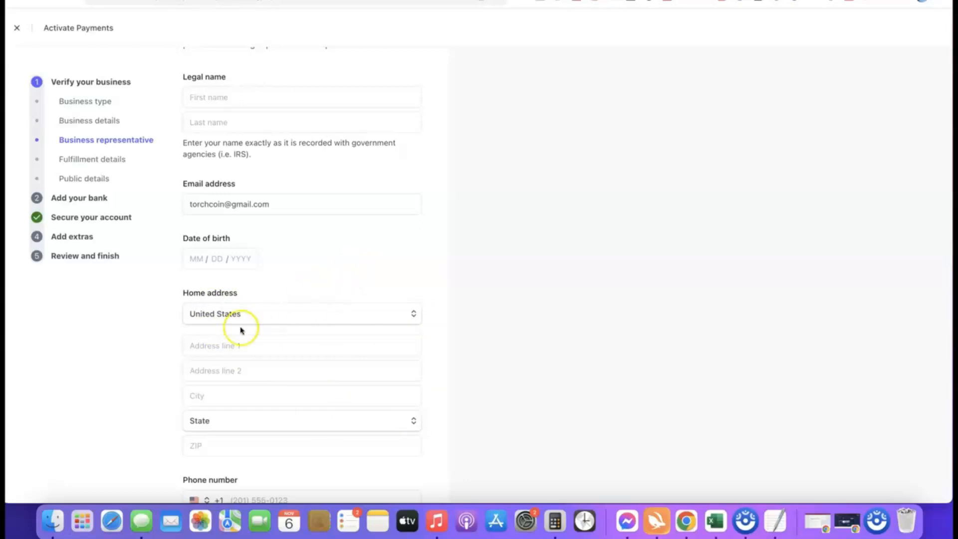
left_click(410, 313)
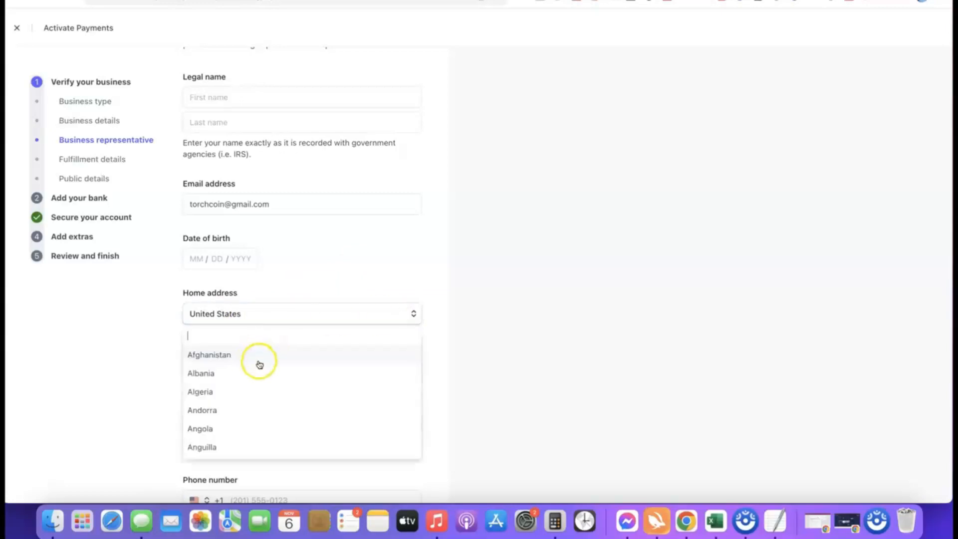
left_click(329, 318)
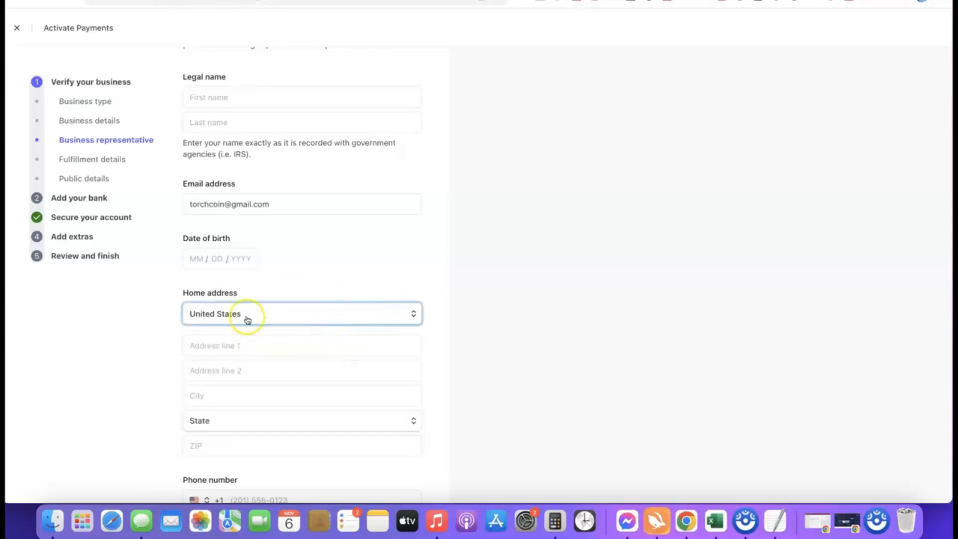
scroll(298, 305, "down", 1)
scroll(317, 329, "down", 3)
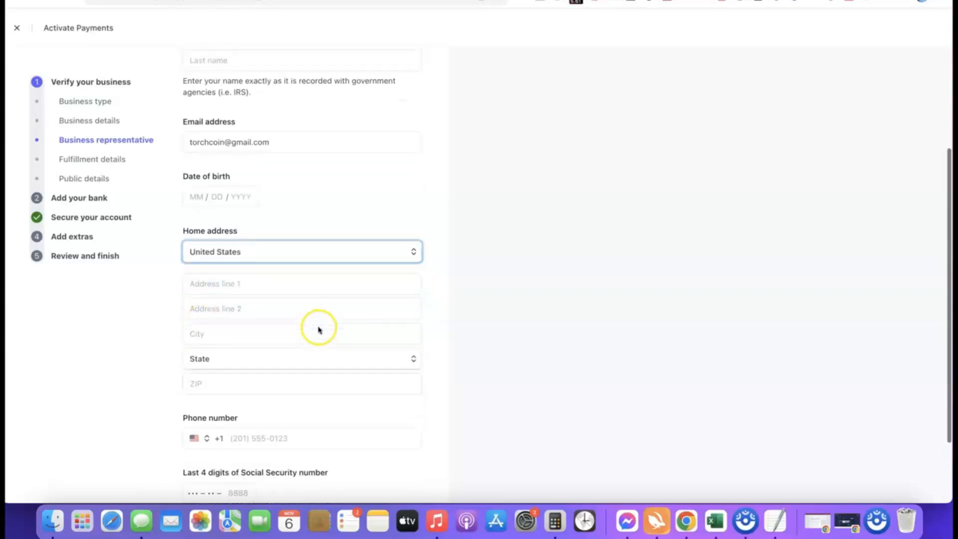
scroll(279, 346, "down", 1)
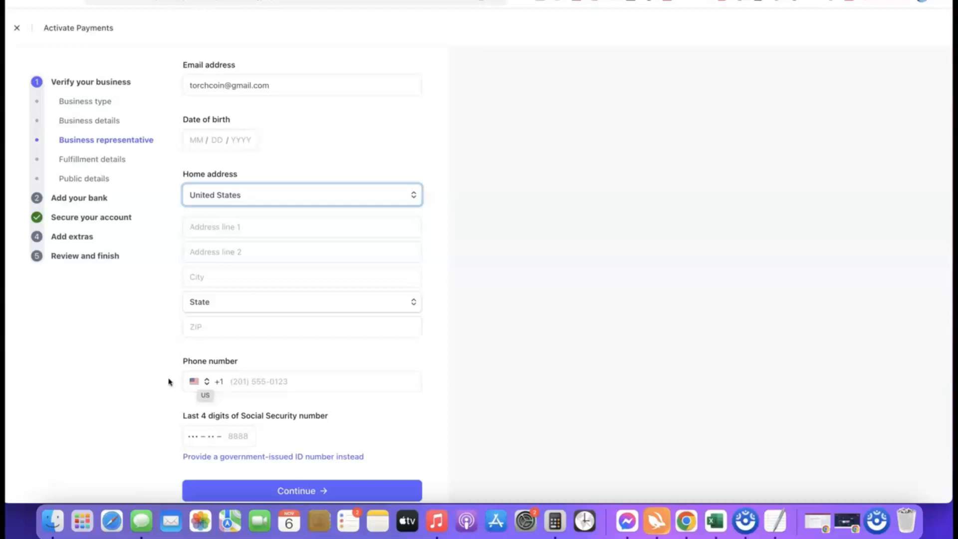
left_click(199, 381)
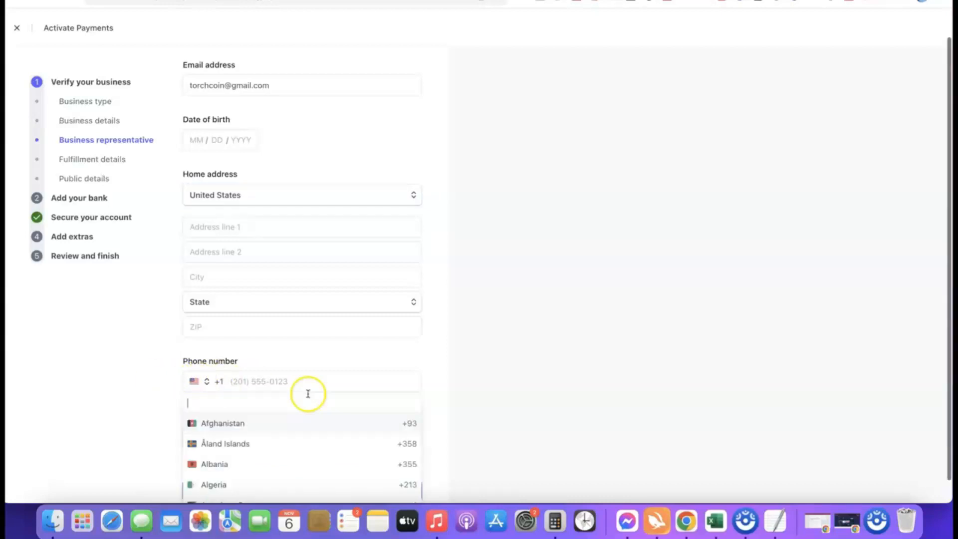
left_click(440, 389)
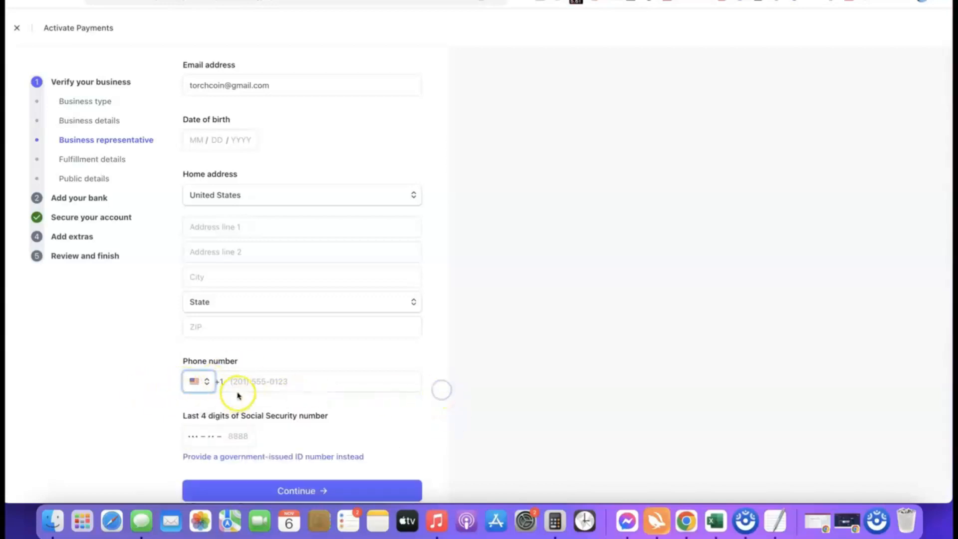
scroll(396, 377, "down", 1)
scroll(395, 377, "down", 1)
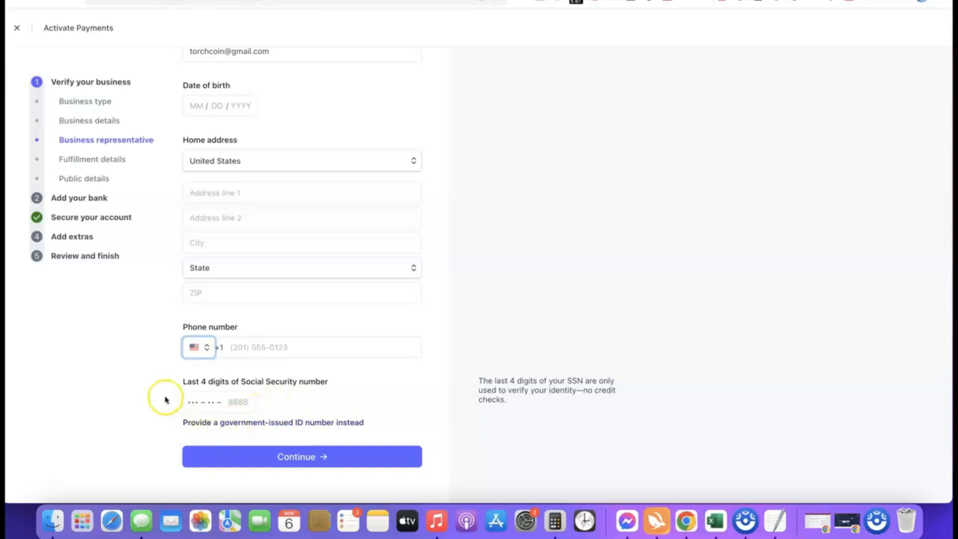
Choose to provide a government-issued ID number for the business representative and set the ID's country to NG
scroll(167, 386, "up", 5)
scroll(166, 386, "down", 5)
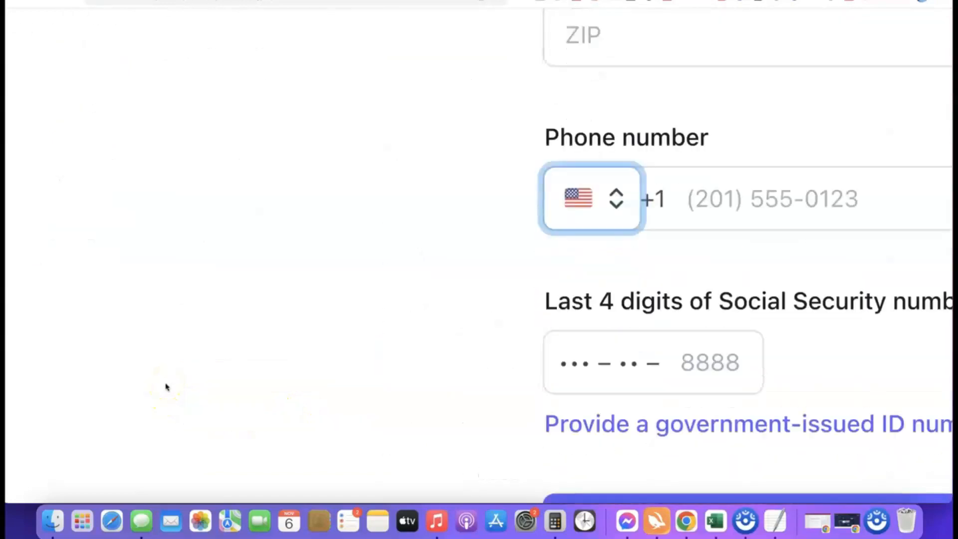
scroll(172, 386, "right", 3)
scroll(172, 386, "right", 5)
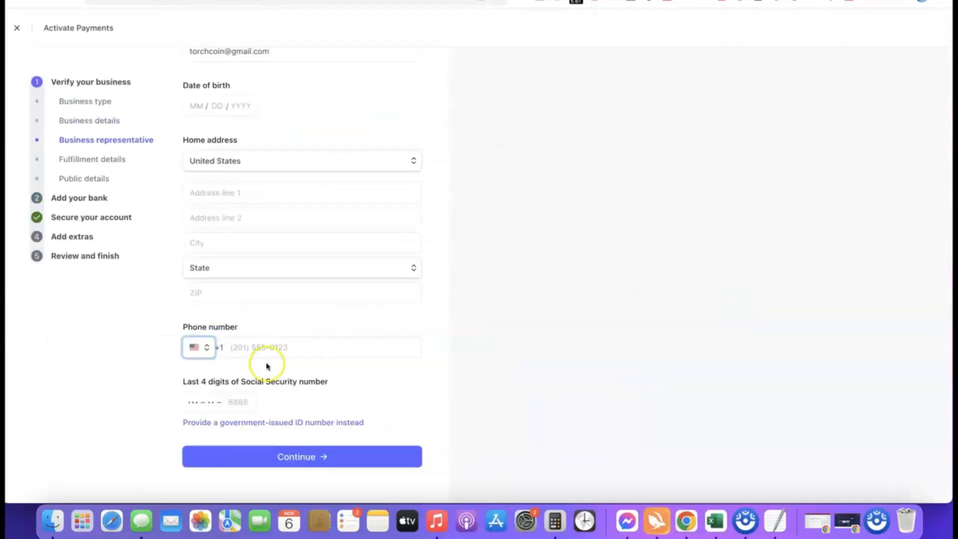
left_click(270, 423)
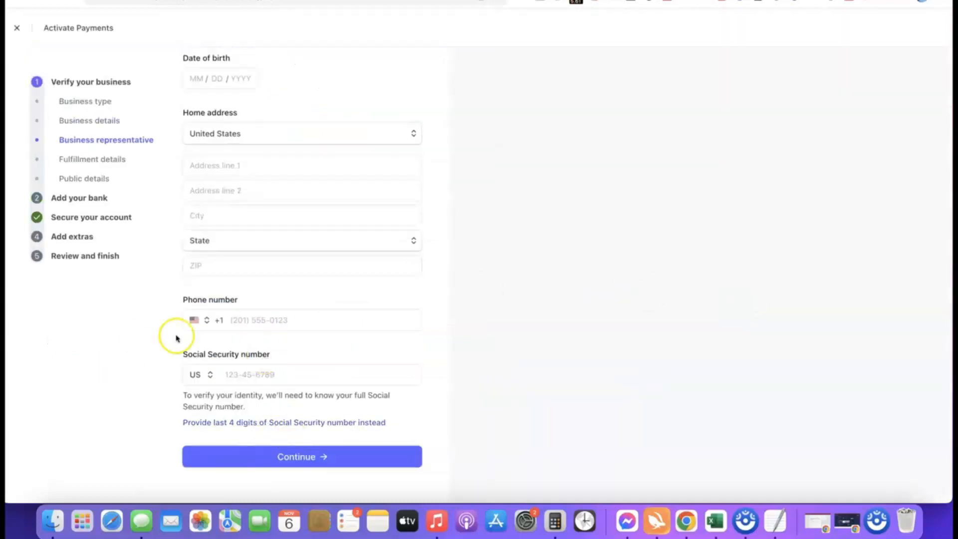
left_click(206, 375)
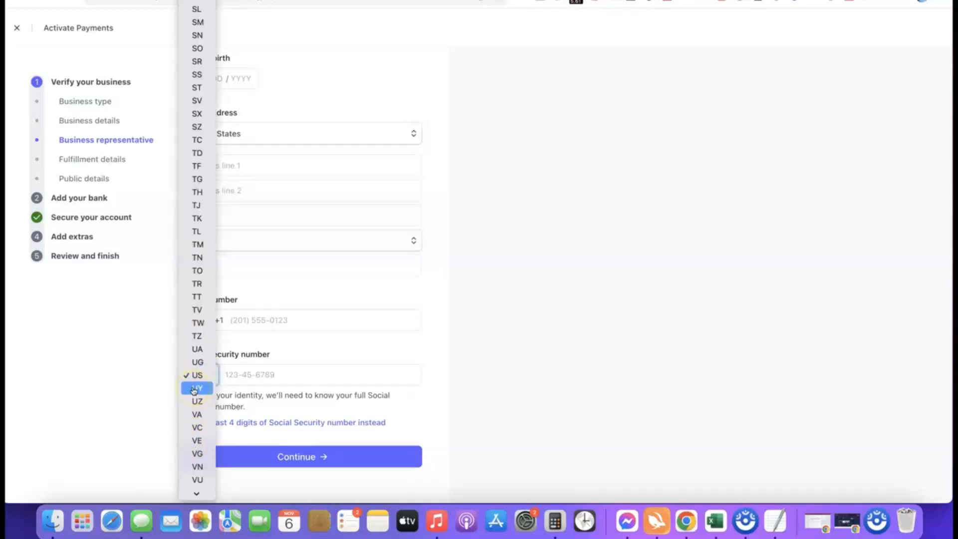
scroll(191, 194, "down", 1)
scroll(192, 196, "down", 1)
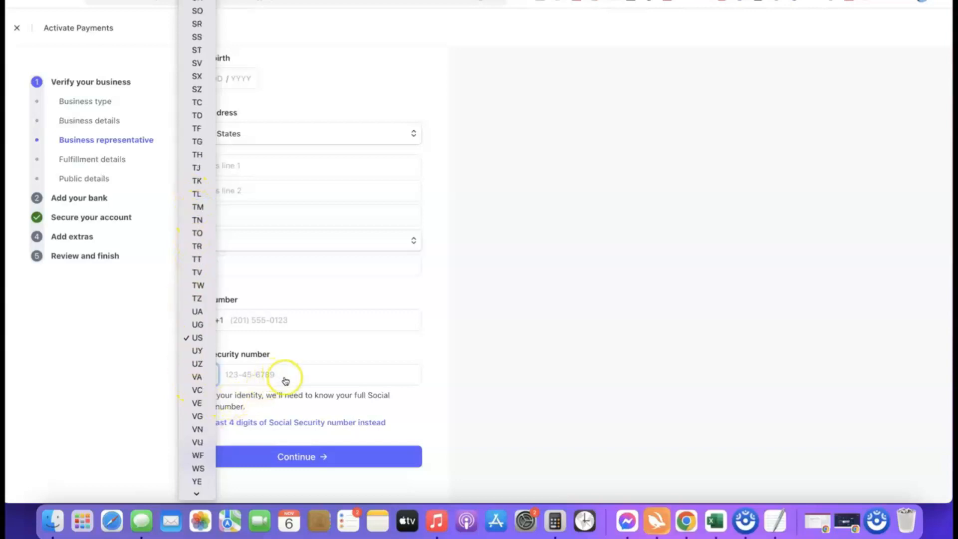
left_click(434, 372)
left_click(199, 374)
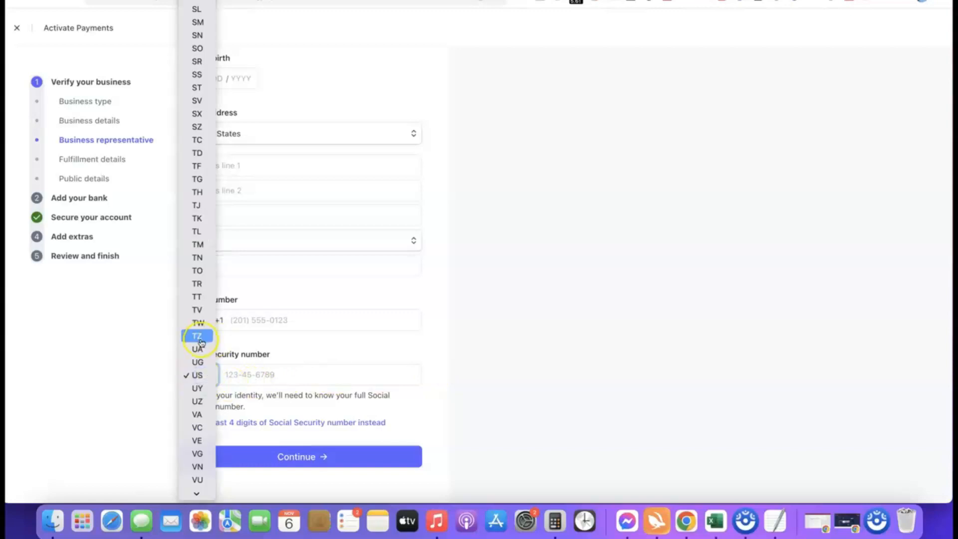
scroll(200, 344, "down", 6)
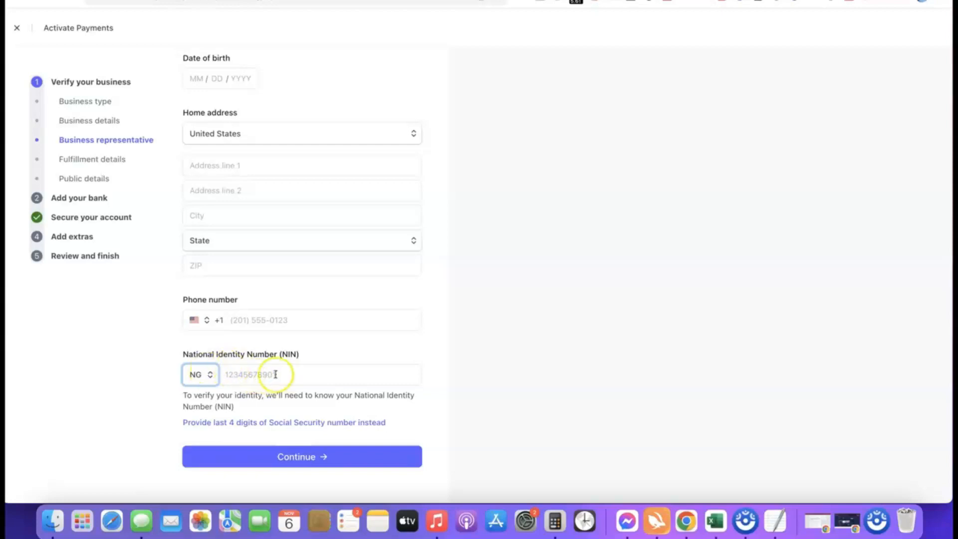
Set the representative's phone country code to Nigeria (+234) and submit the business representative details
left_click(194, 320)
left_click(205, 342)
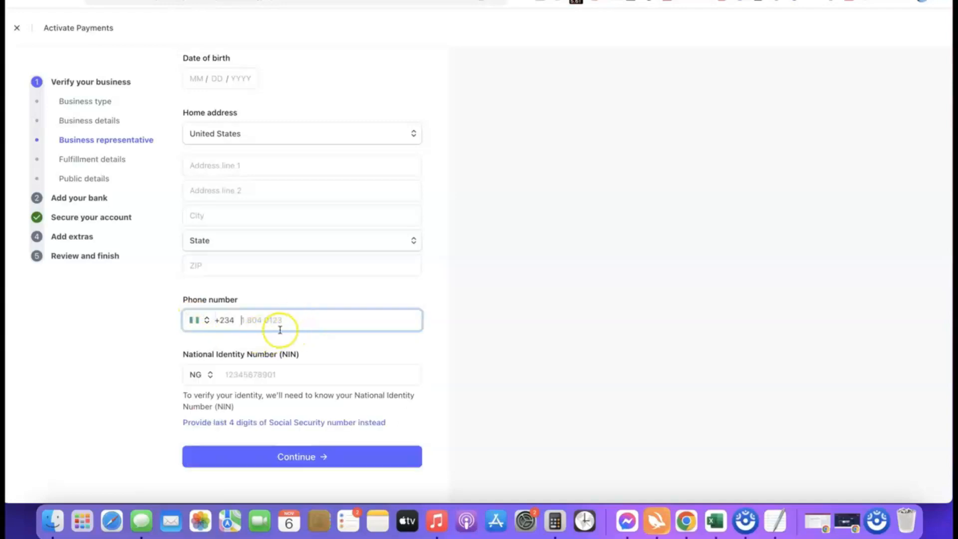
scroll(261, 301, "up", 2)
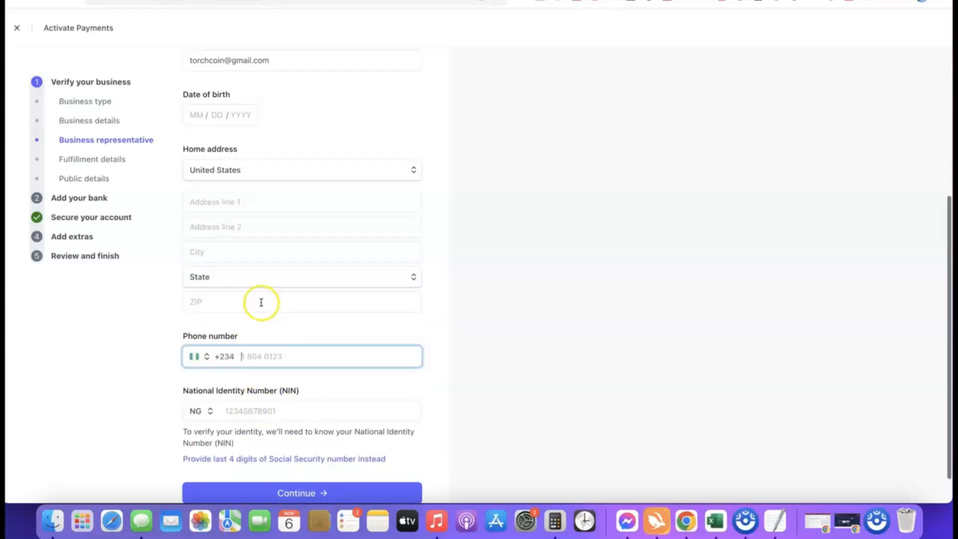
scroll(340, 222, "down", 2)
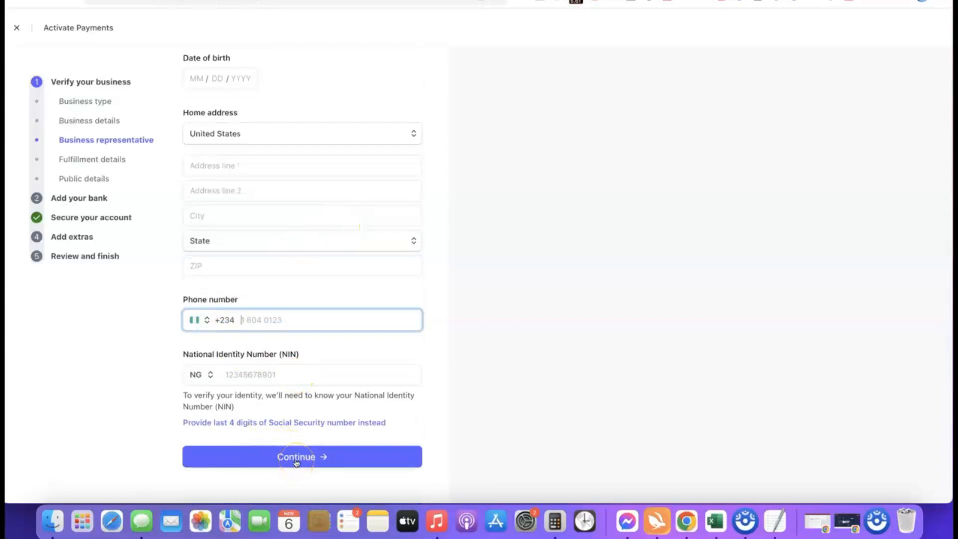
left_click(296, 459)
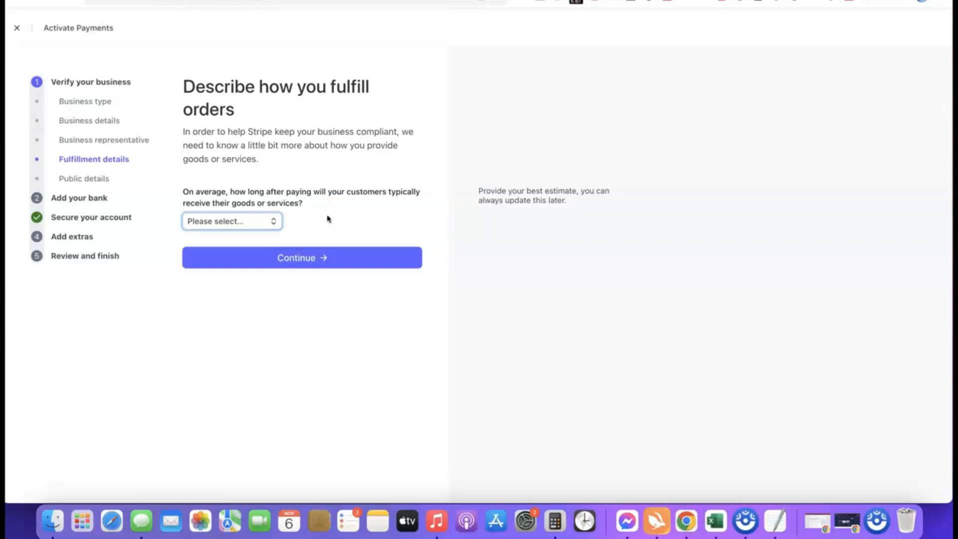
Set the typical time for customers to receive their goods or services to Within one day and continue
left_click(252, 225)
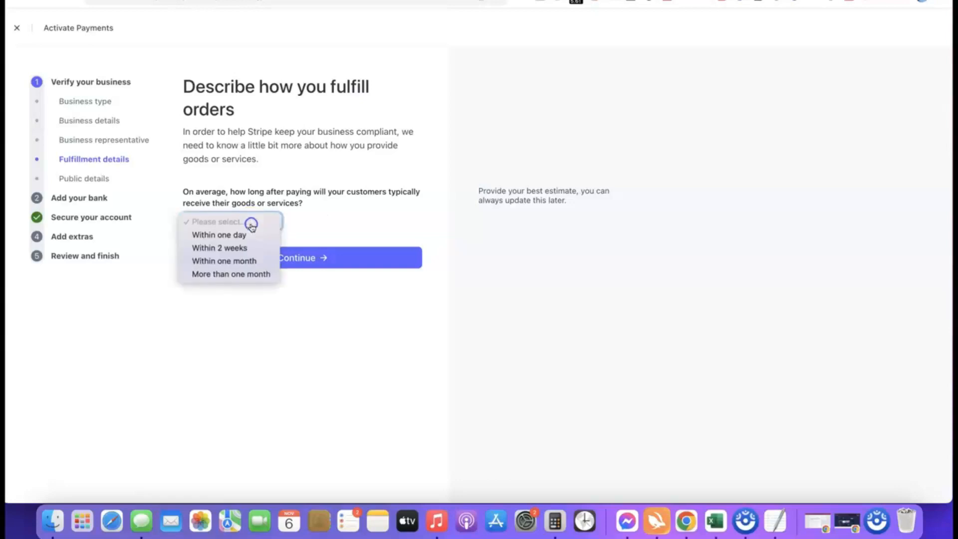
left_click(233, 249)
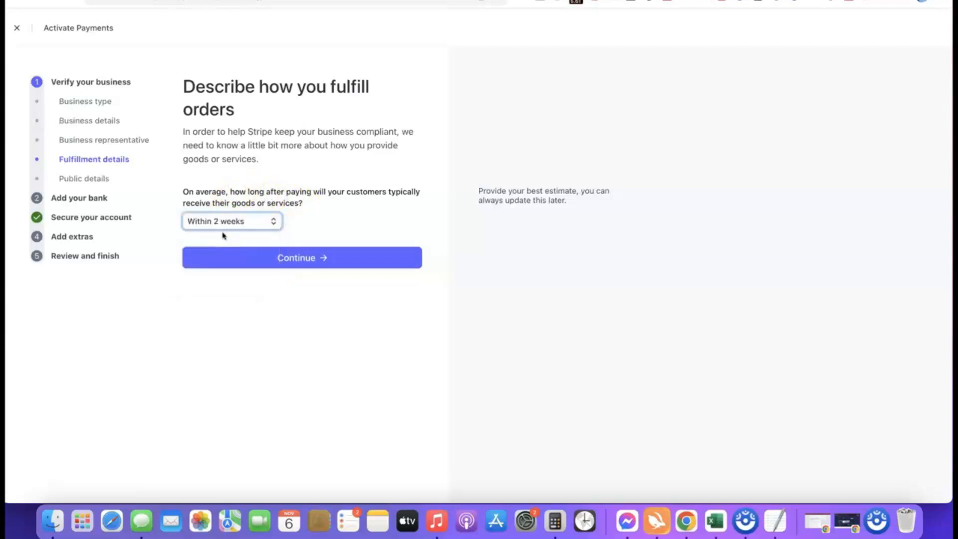
left_click(251, 222)
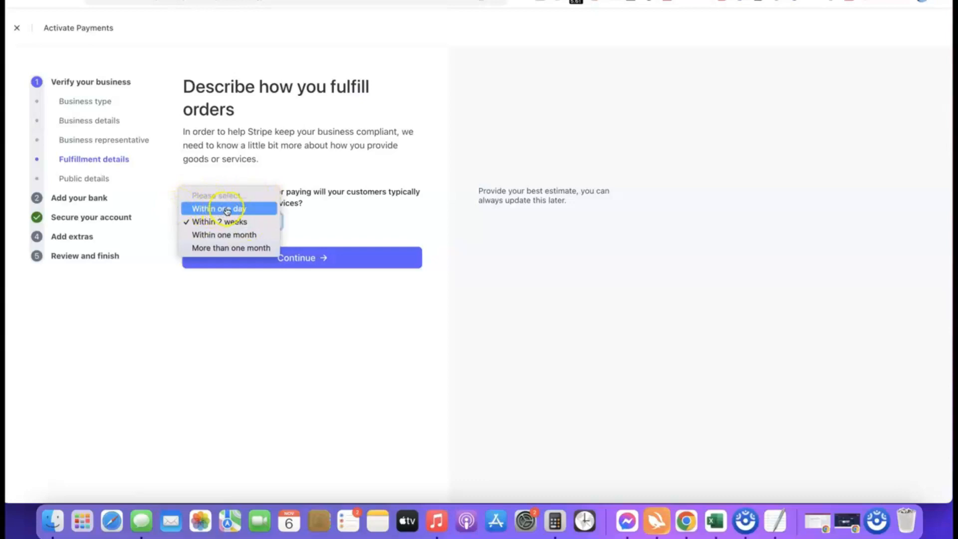
left_click(207, 210)
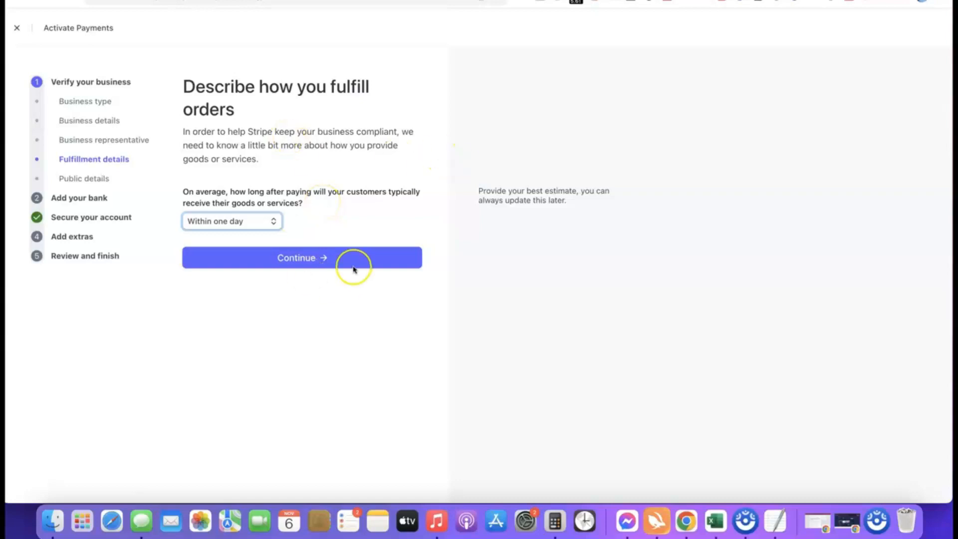
left_click(297, 257)
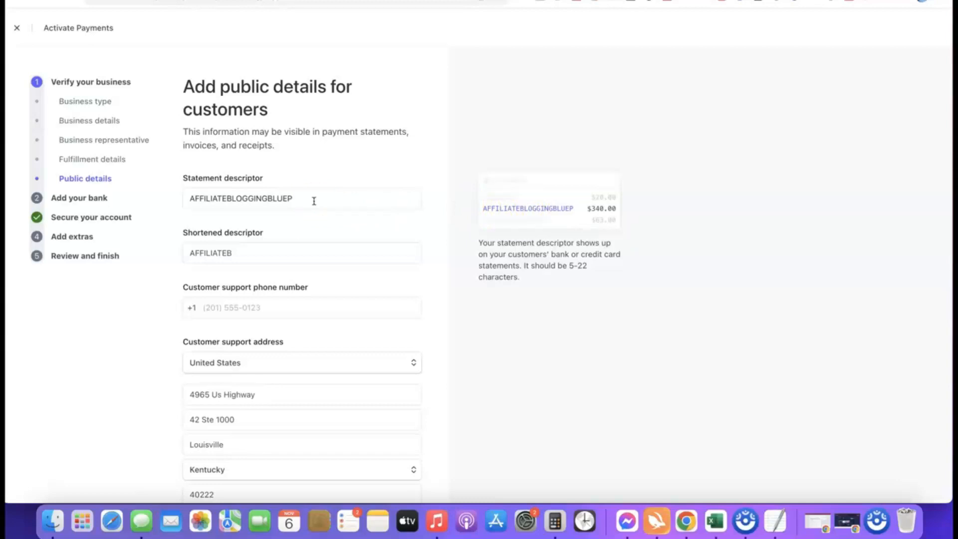
Review the customer-facing public details, keeping AFFILIATEBLOGGINGBLUEP as statement descriptor and AFFILIATEB as shortened descriptor, and continue
left_click(264, 258)
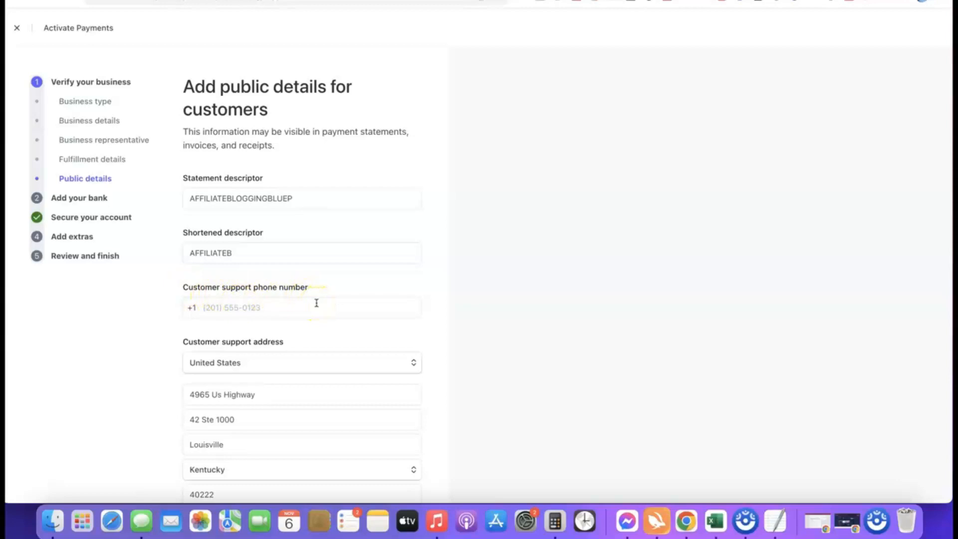
scroll(234, 204, "down", 3)
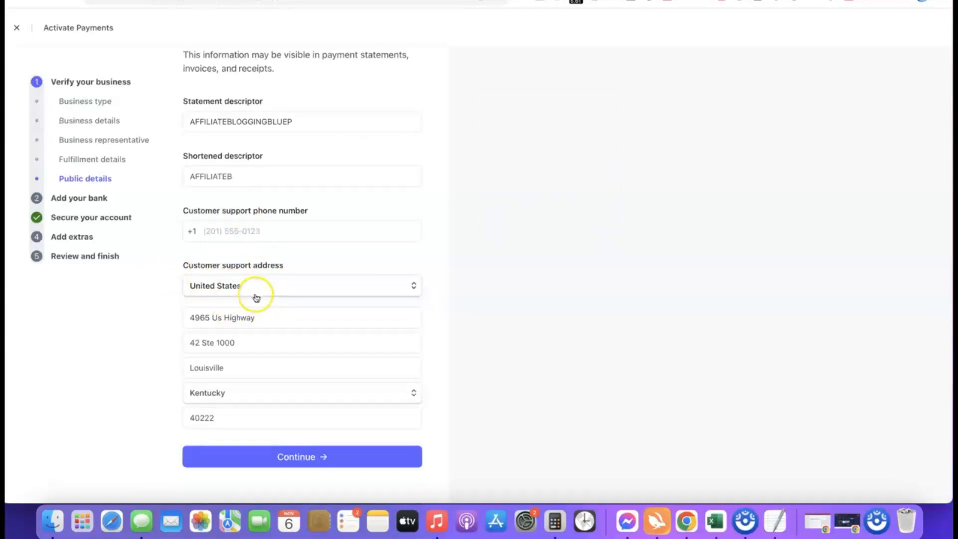
scroll(254, 296, "up", 3)
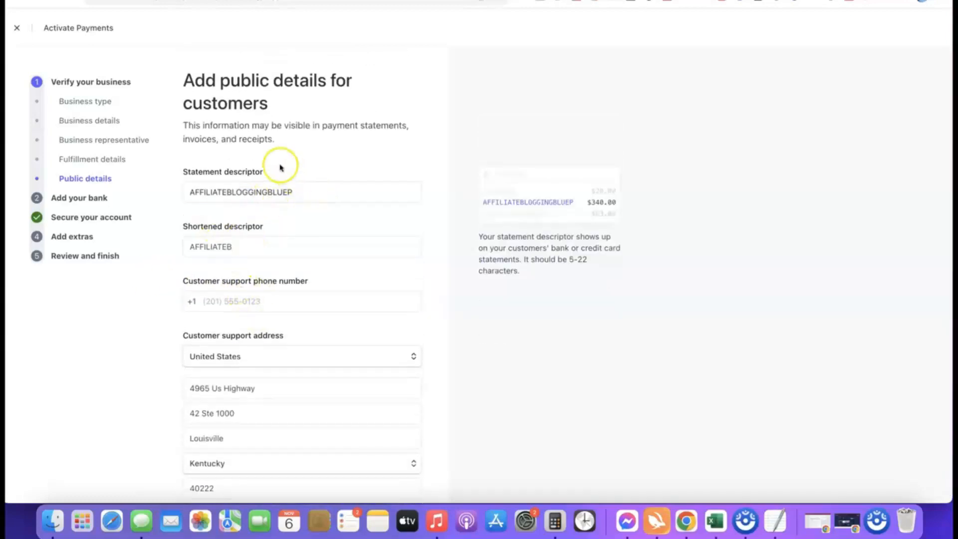
scroll(279, 167, "down", 3)
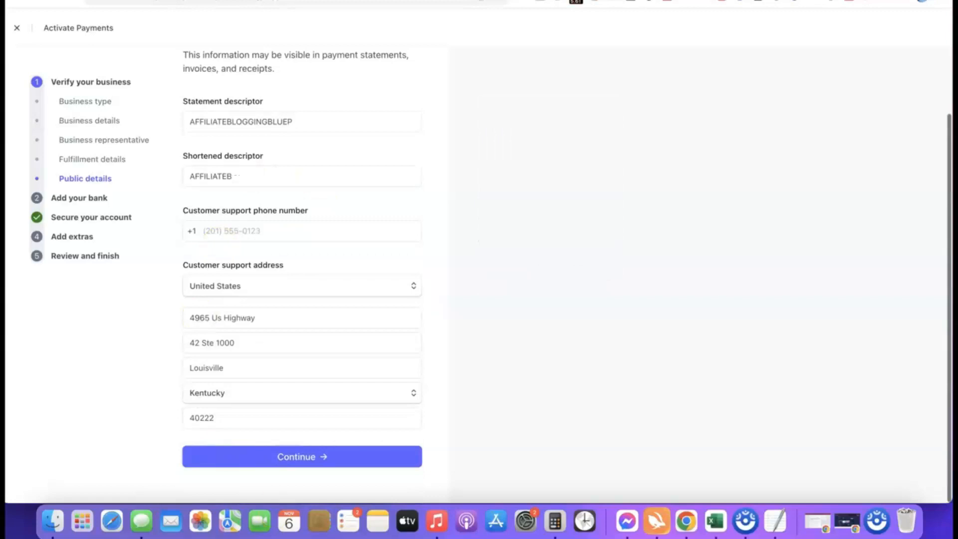
left_click(259, 455)
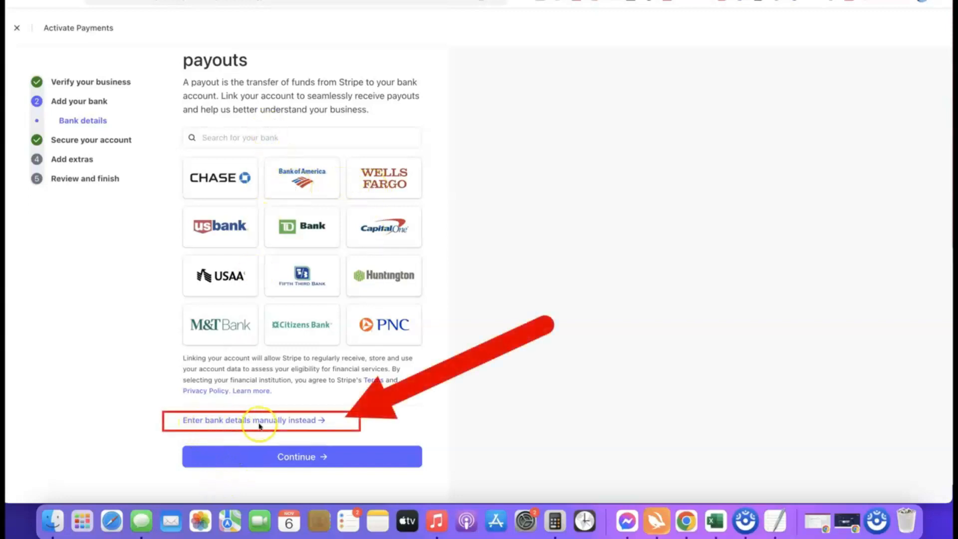
Add the payout bank account manually with its routing and account numbers, save it and continue
left_click(280, 421)
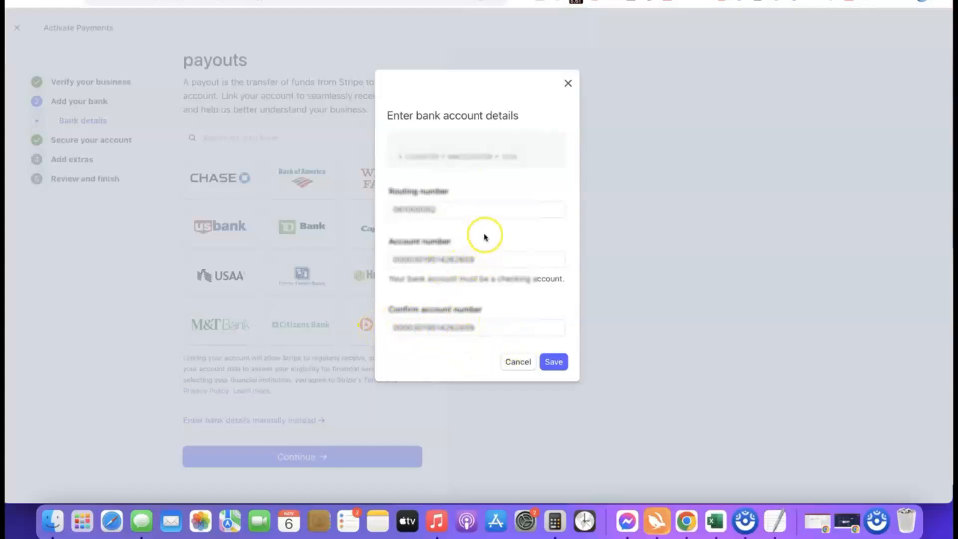
left_click(555, 362)
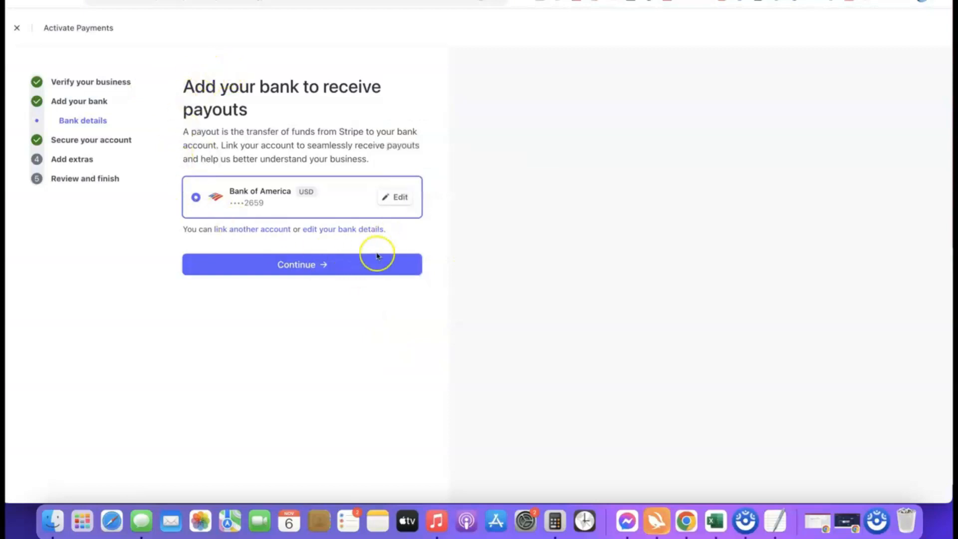
left_click(297, 267)
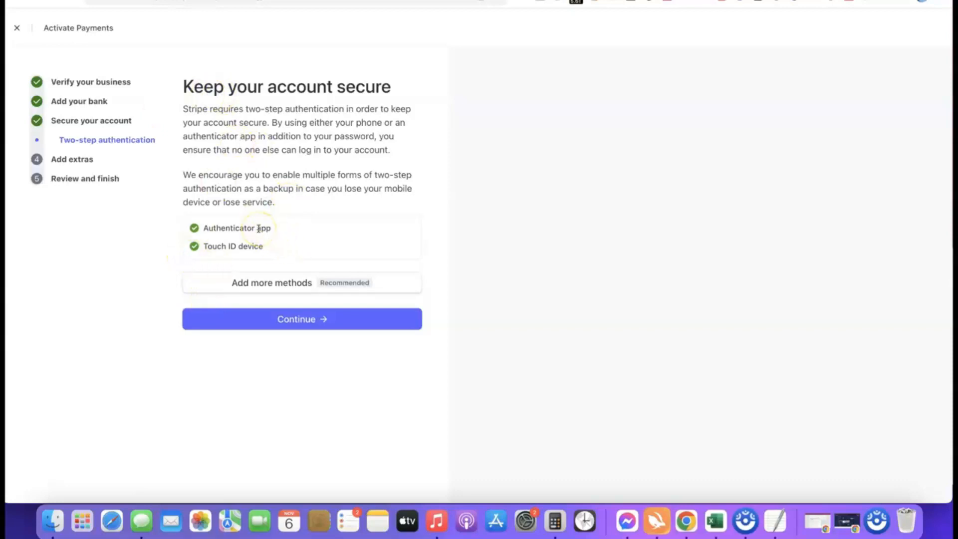
Accept the existing two-step authentication methods and decline the optional sales tax calculation and climate contribution
left_click(305, 323)
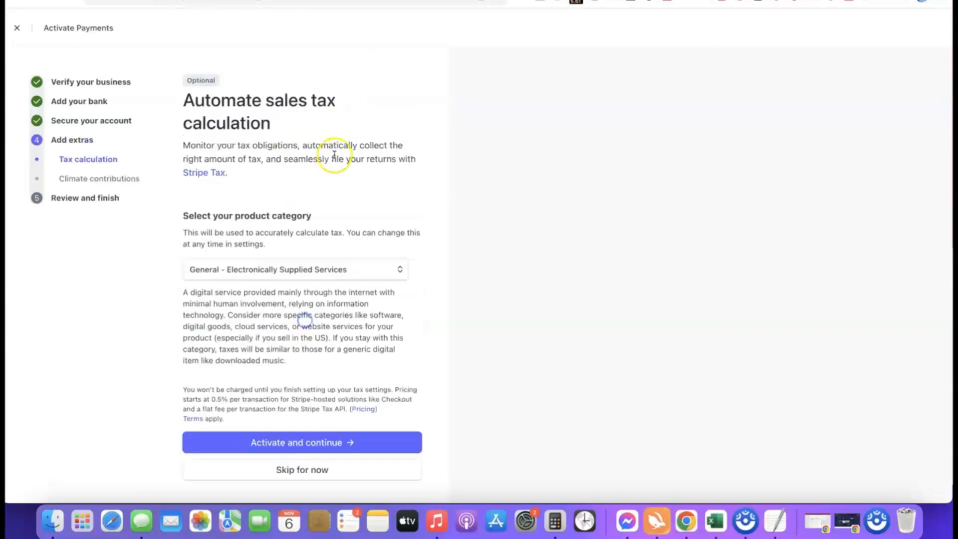
scroll(336, 157, "down", 1)
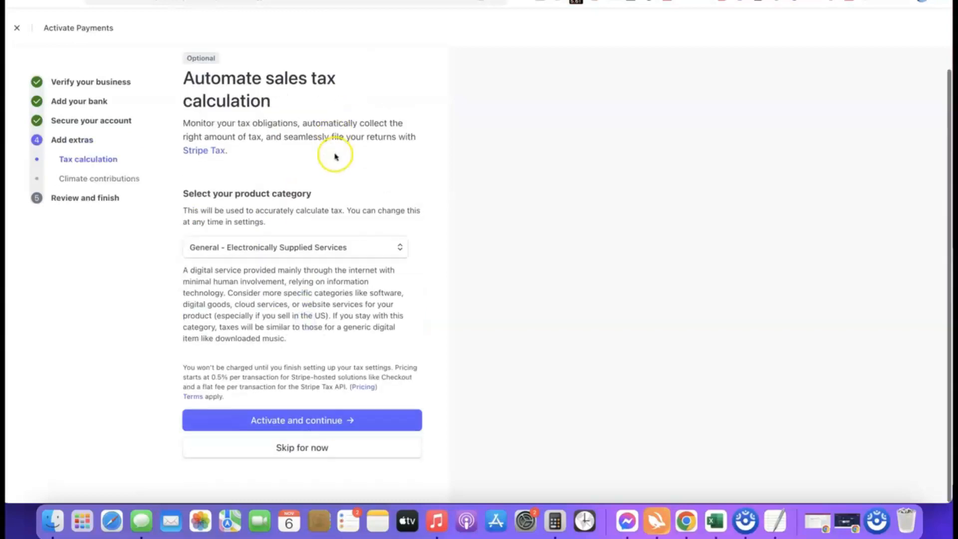
left_click(303, 451)
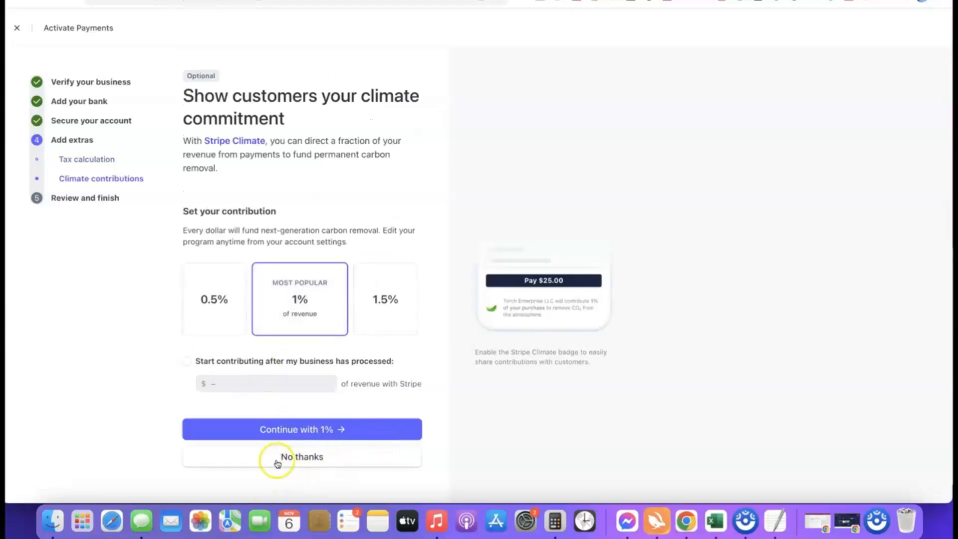
left_click(321, 456)
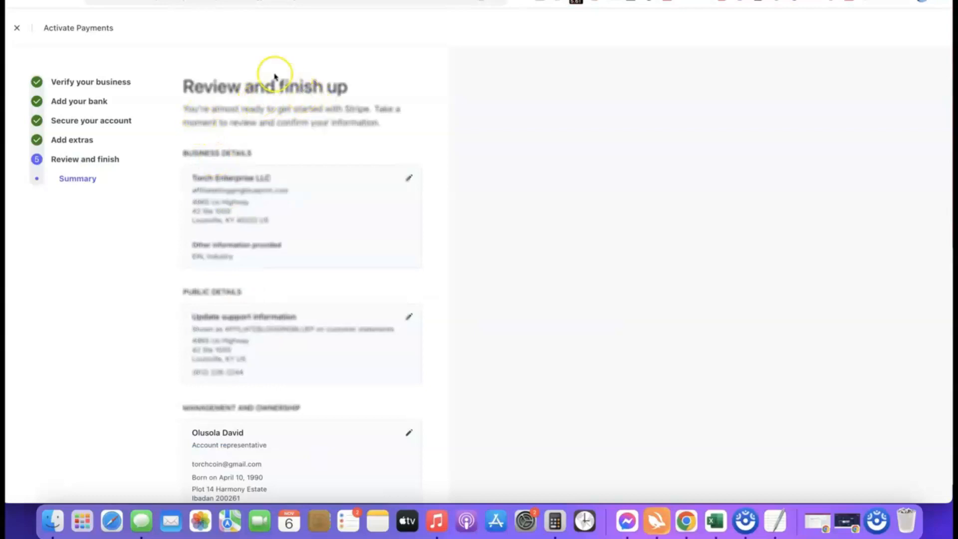
Review the activation summary, then agree to the terms and submit the application
scroll(274, 72, "down", 3)
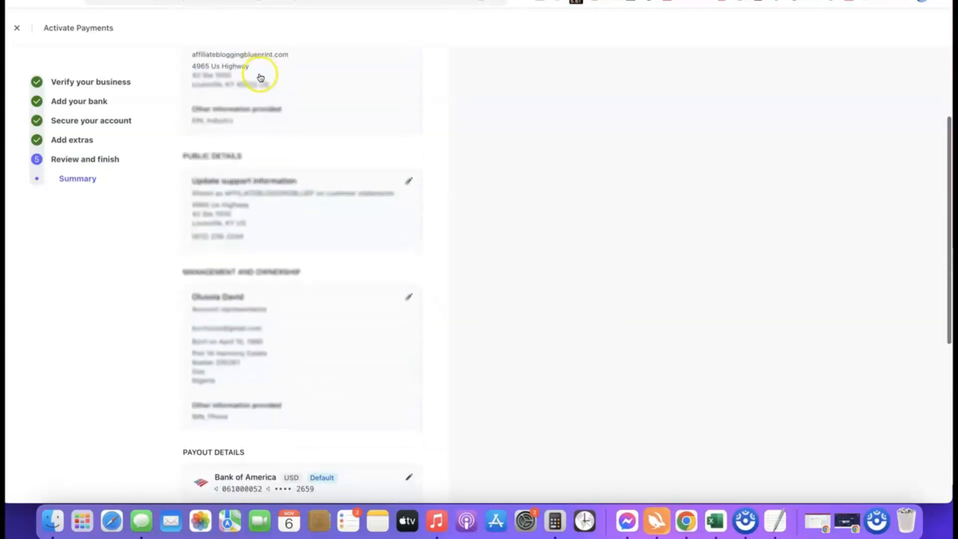
scroll(250, 72, "up", 1)
scroll(301, 98, "down", 8)
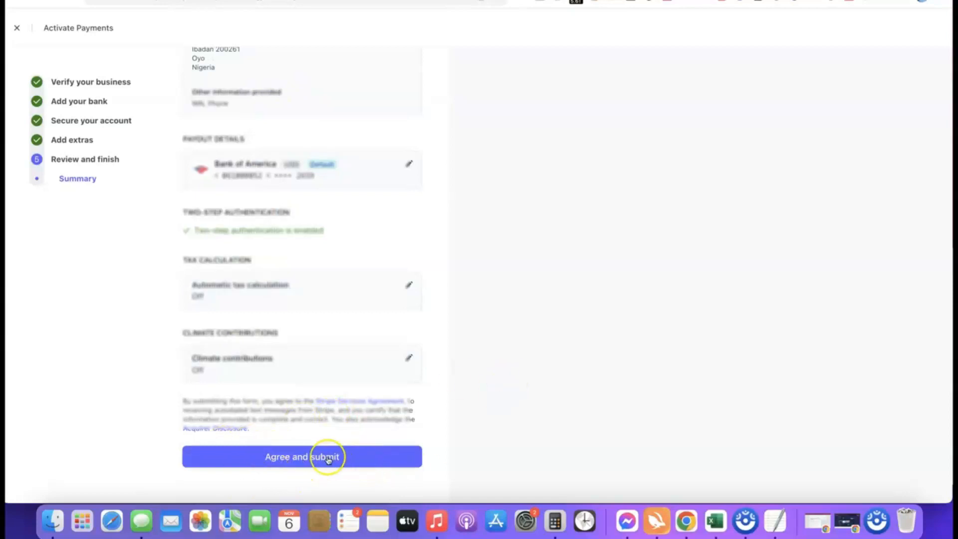
left_click(294, 455)
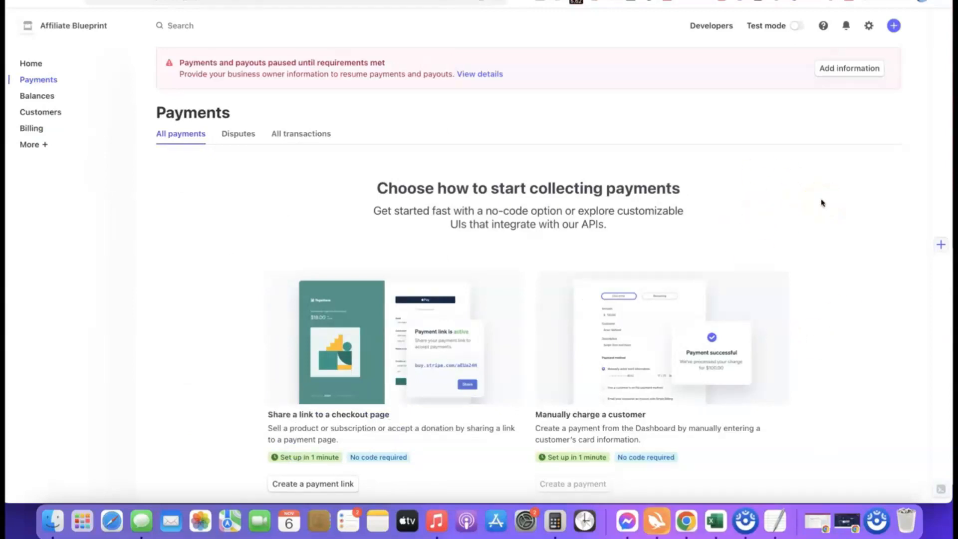
Open the required business owner information and start updating the account representative's missing details under Management and ownership
left_click(821, 172)
left_click(830, 67)
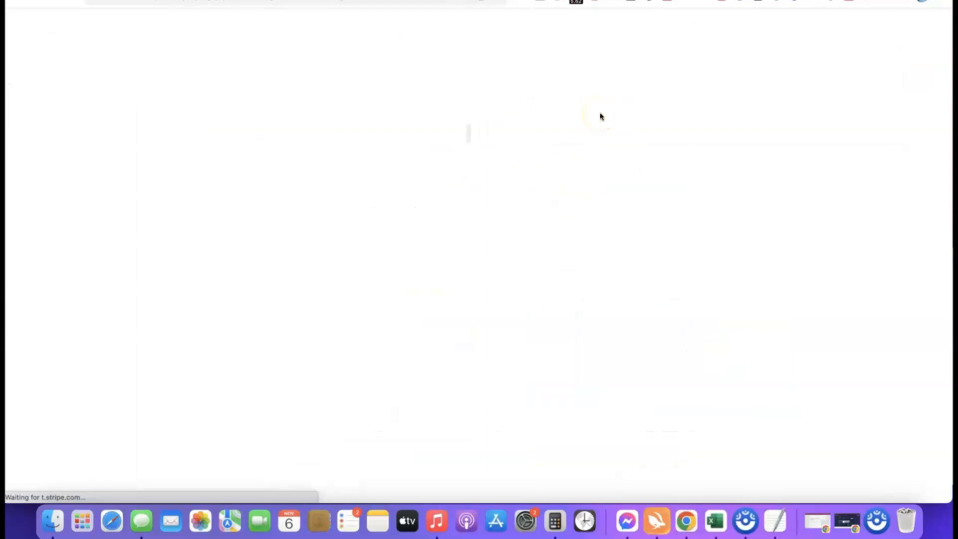
scroll(487, 130, "down", 2)
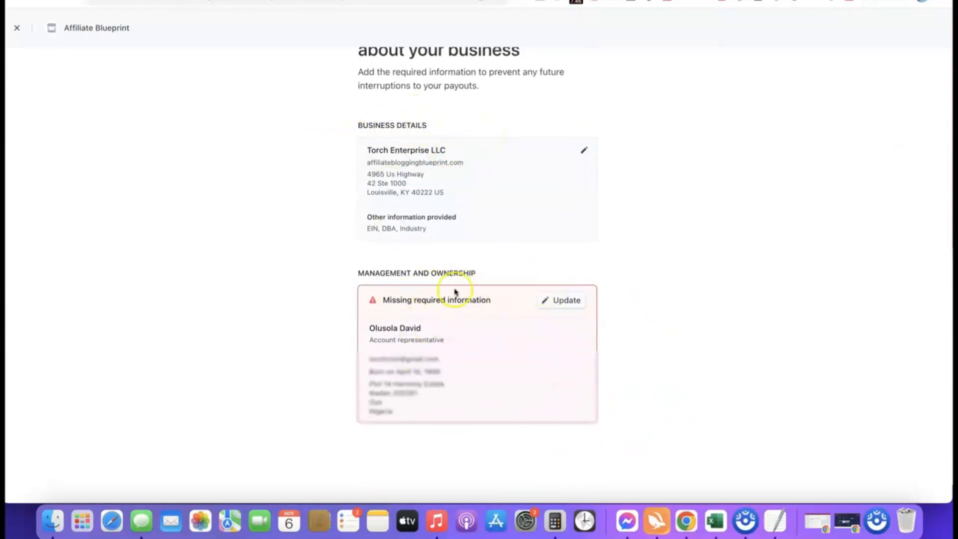
scroll(673, 310, "down", 1)
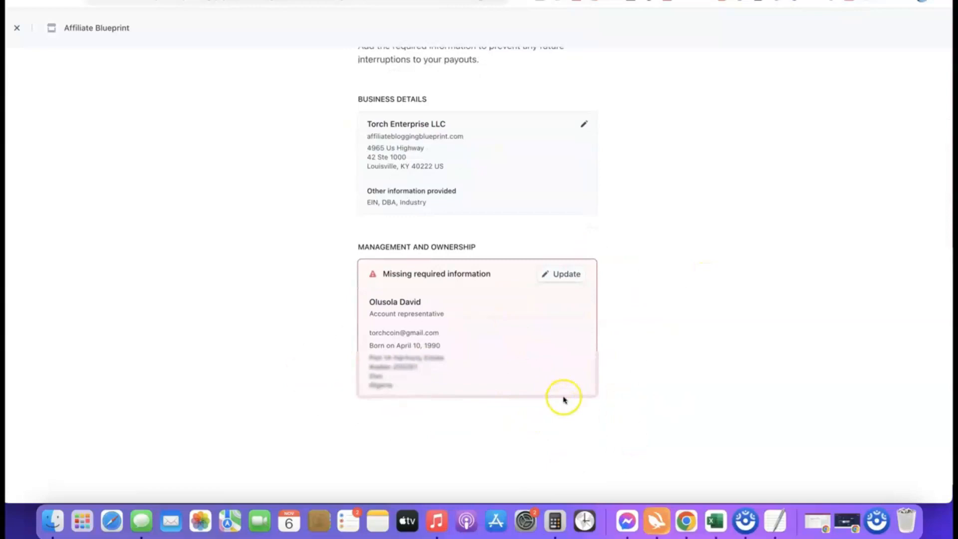
left_click(564, 274)
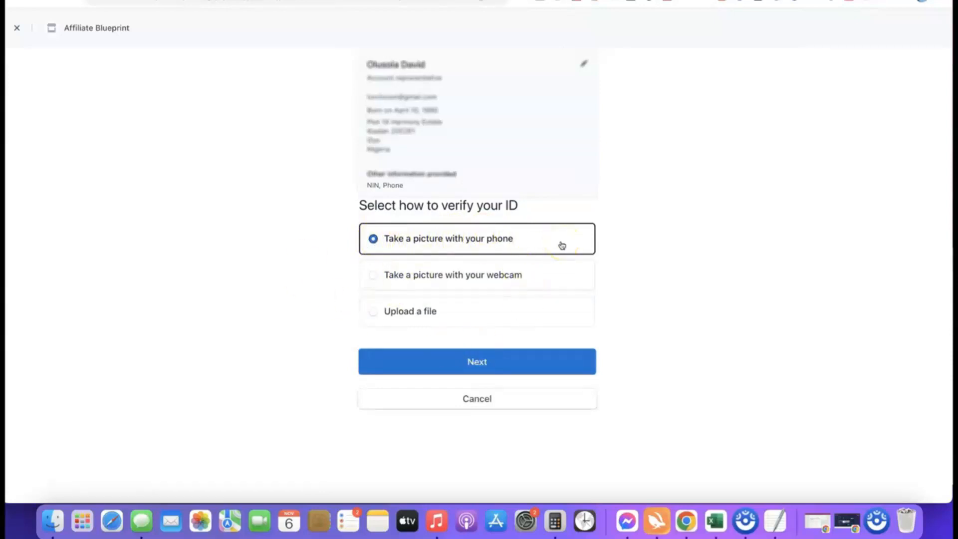
Choose to verify the ID by file upload using a driver's license, and submit the Drivers License image as its front
left_click(380, 312)
left_click(469, 368)
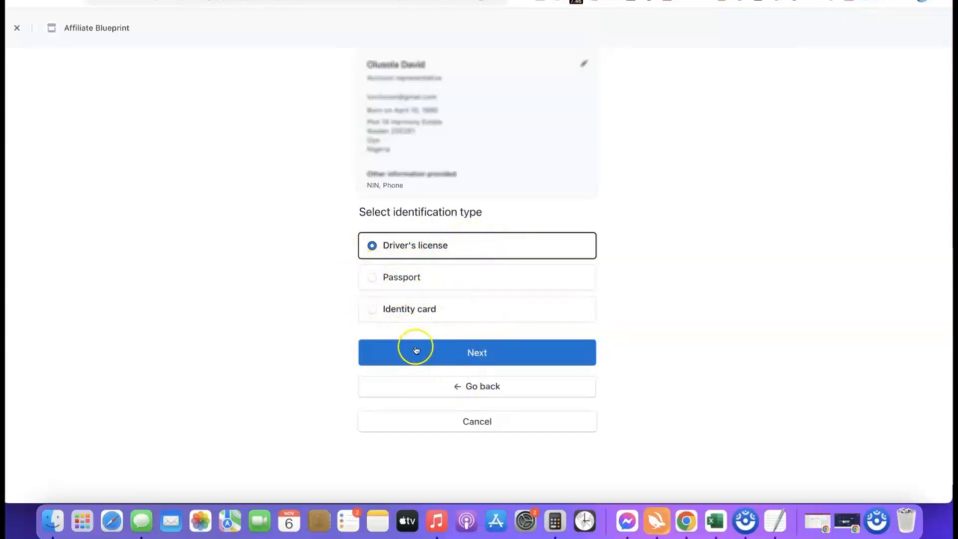
left_click(478, 354)
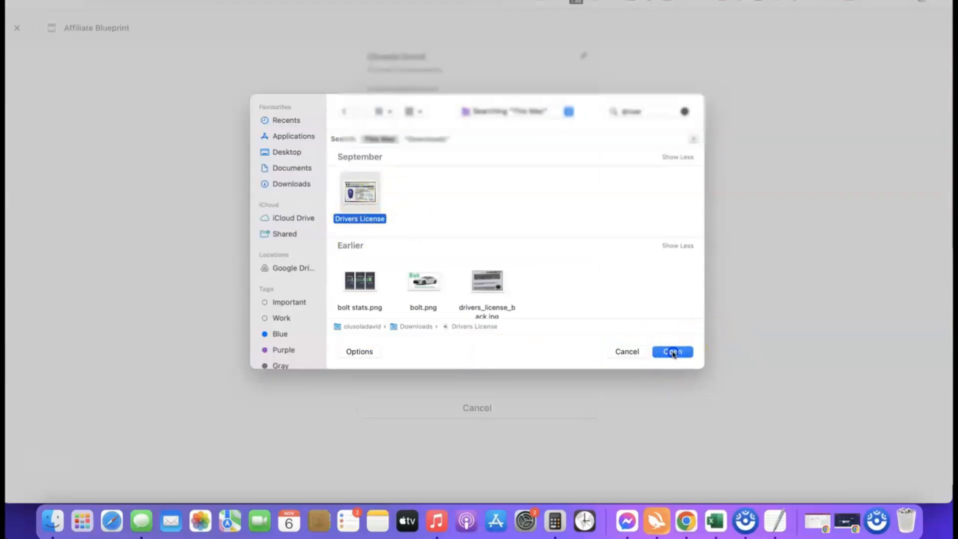
left_click(668, 358)
left_click(467, 374)
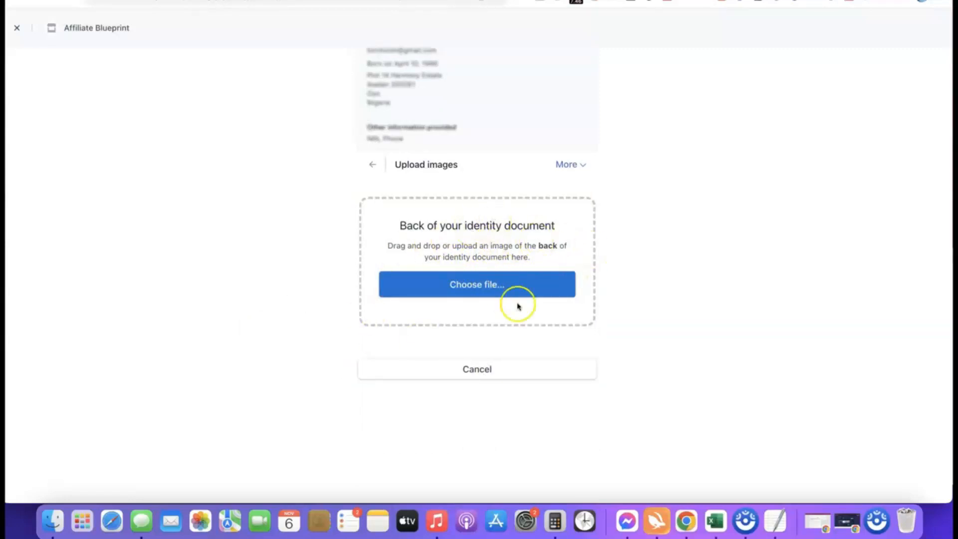
Upload drivers_license_back.jpg as the back of the identity document, continue anyway with that image and go to the dashboard
left_click(479, 287)
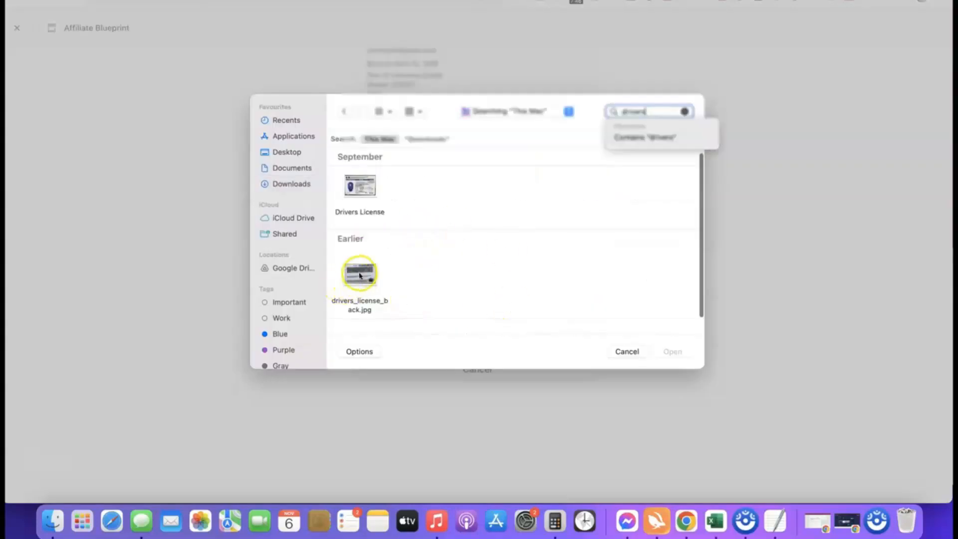
left_click(359, 283)
left_click(671, 352)
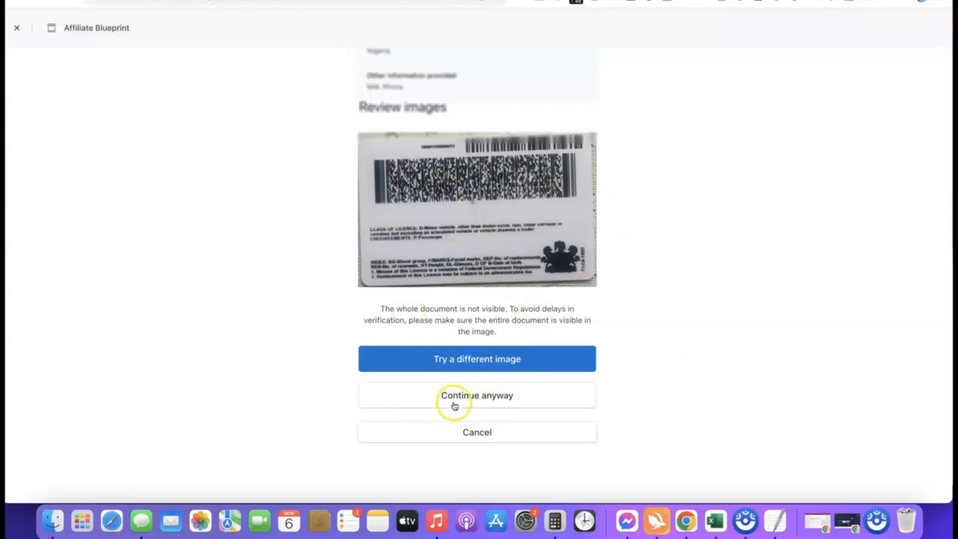
left_click(471, 395)
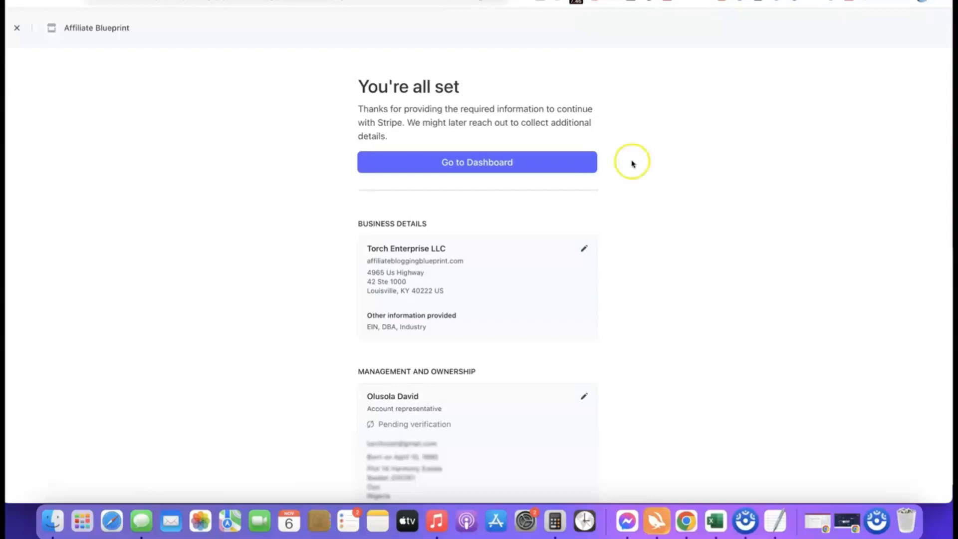
left_click(473, 162)
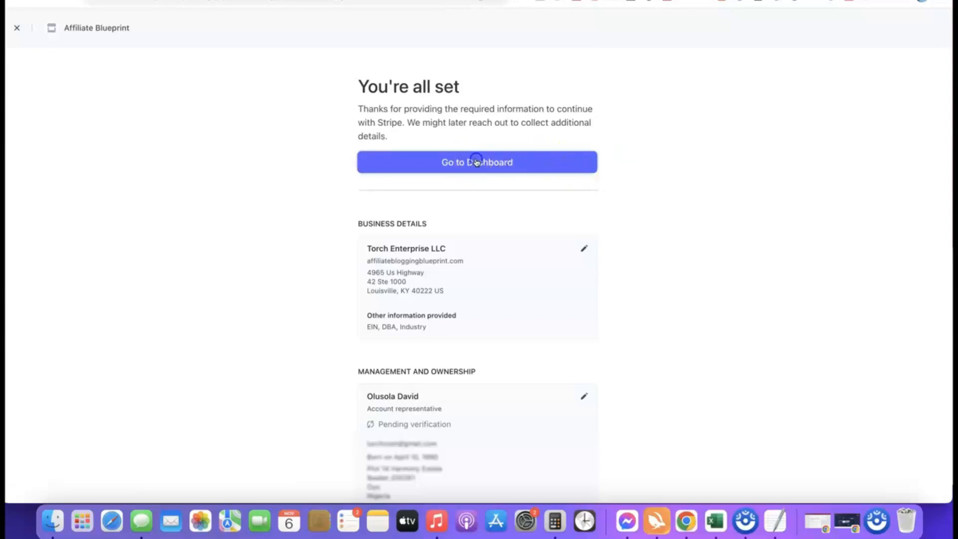